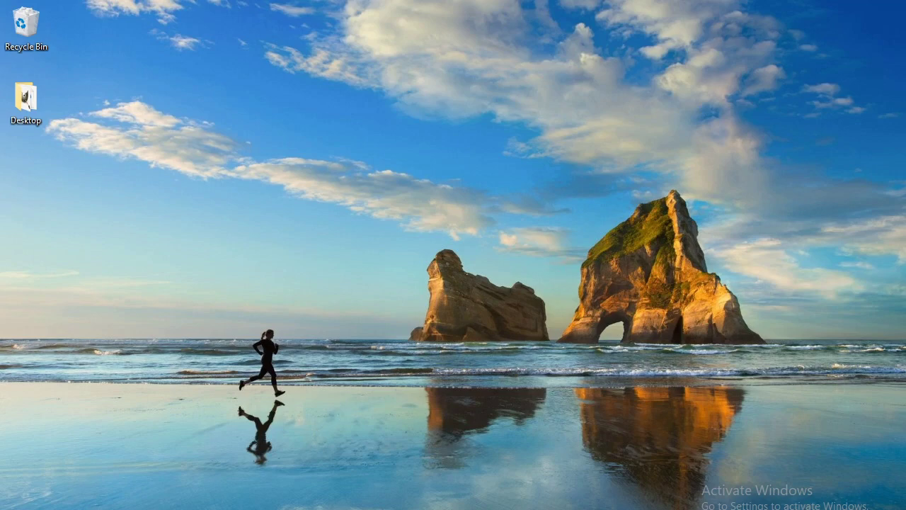
Step: Open Command Prompt and run javac -version, which reports 'javac' is not recognized
key("super+s")
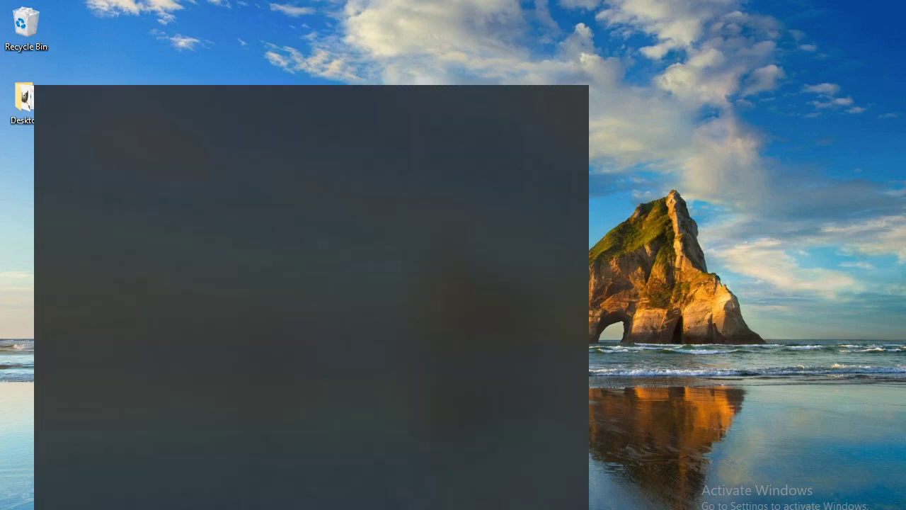
type("cmd")
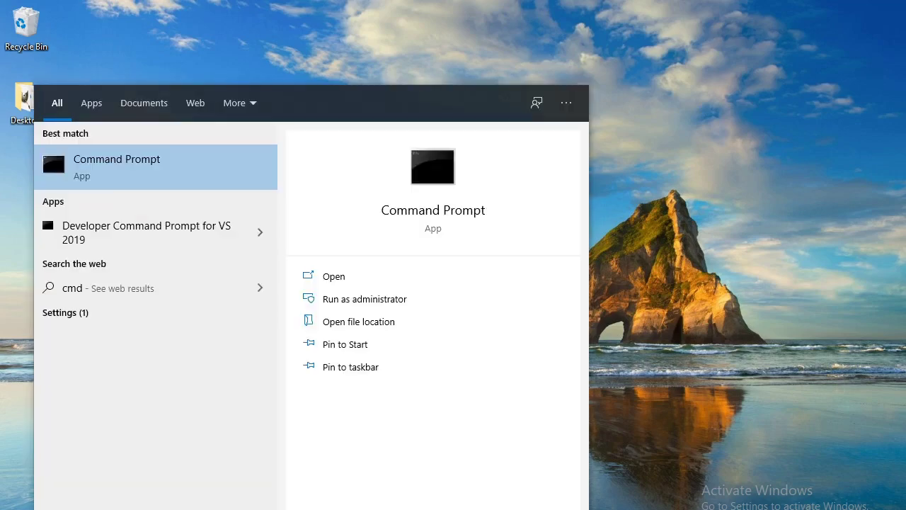
key("Return")
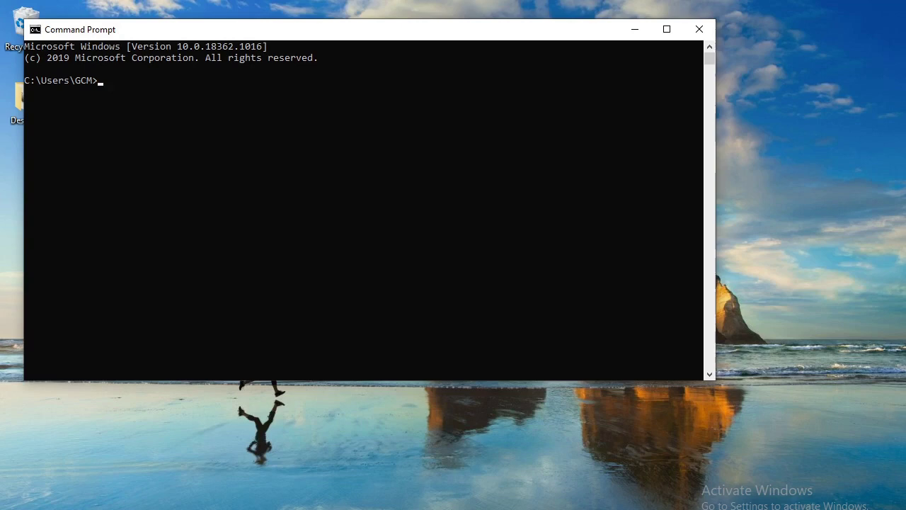
type("jav")
type("ac ")
type("-vers")
type("ion")
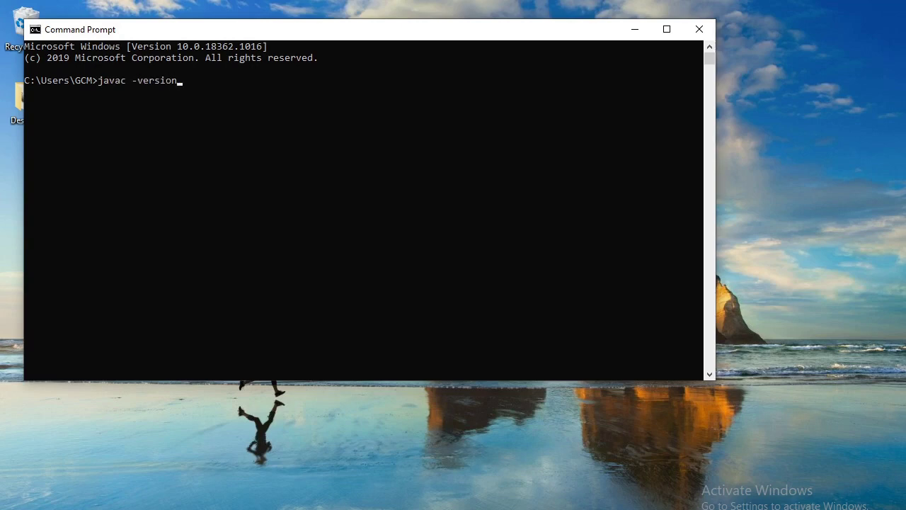
key("Return")
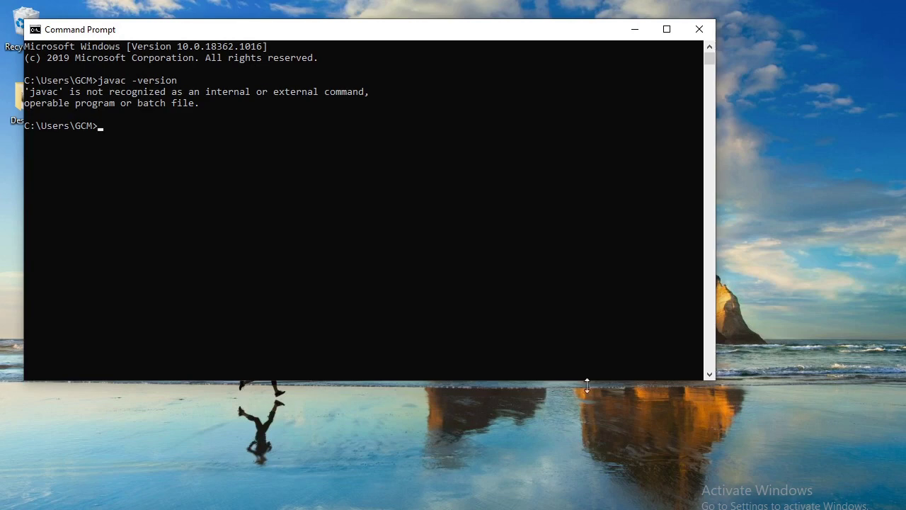
Step: Close Command Prompt, filter installed apps for 'java' (only Microsoft VM for Java), then close Settings
left_click(702, 30)
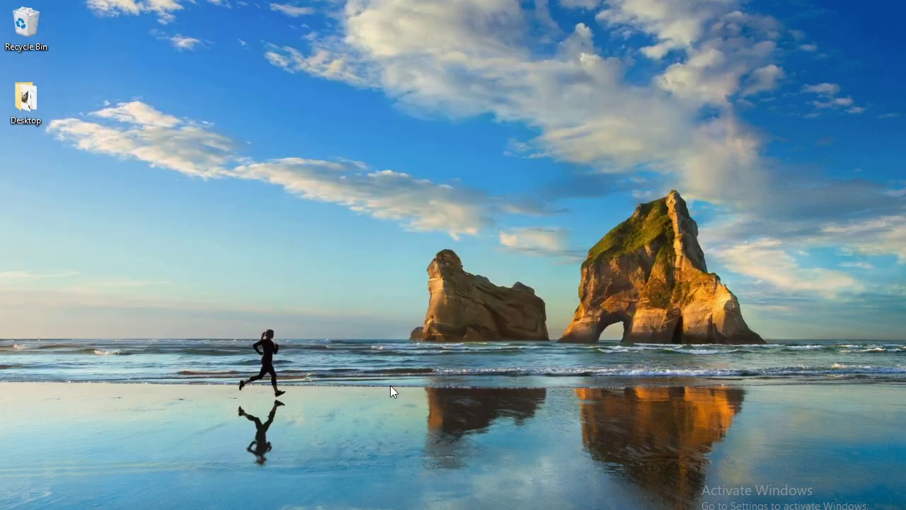
key("super+s")
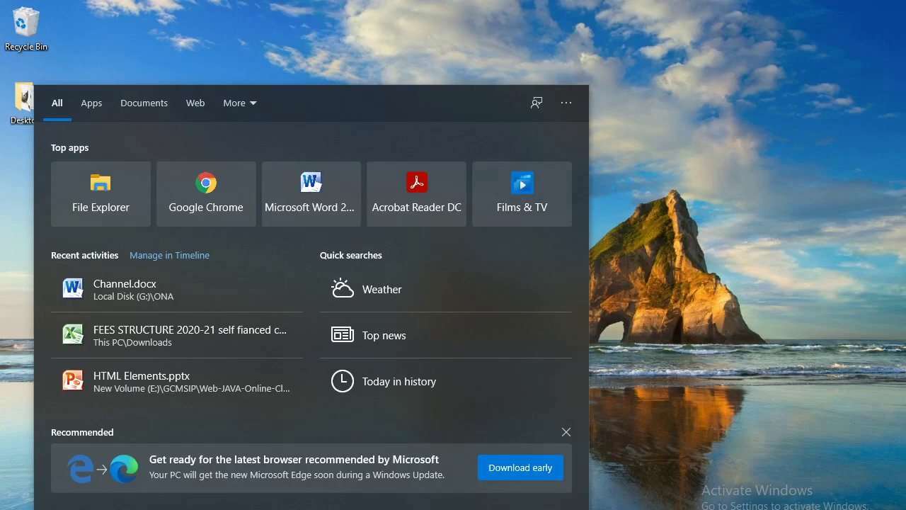
type("program")
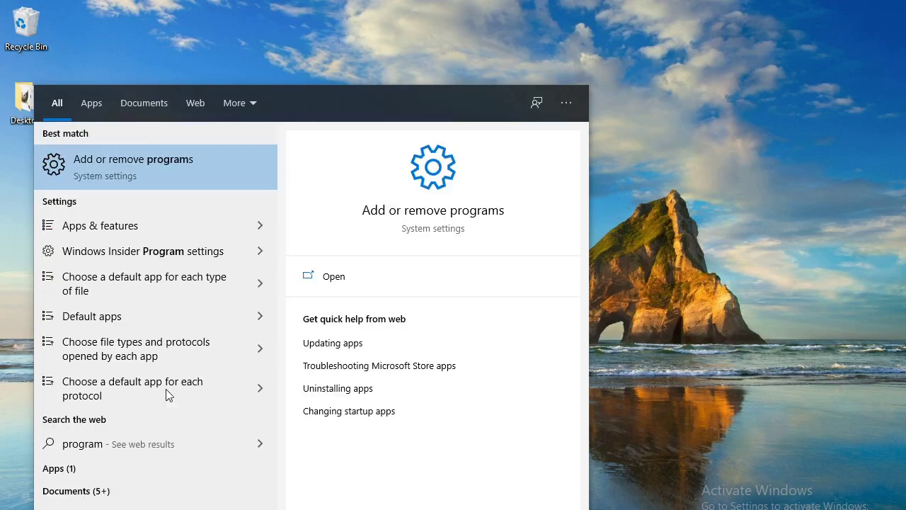
left_click(152, 159)
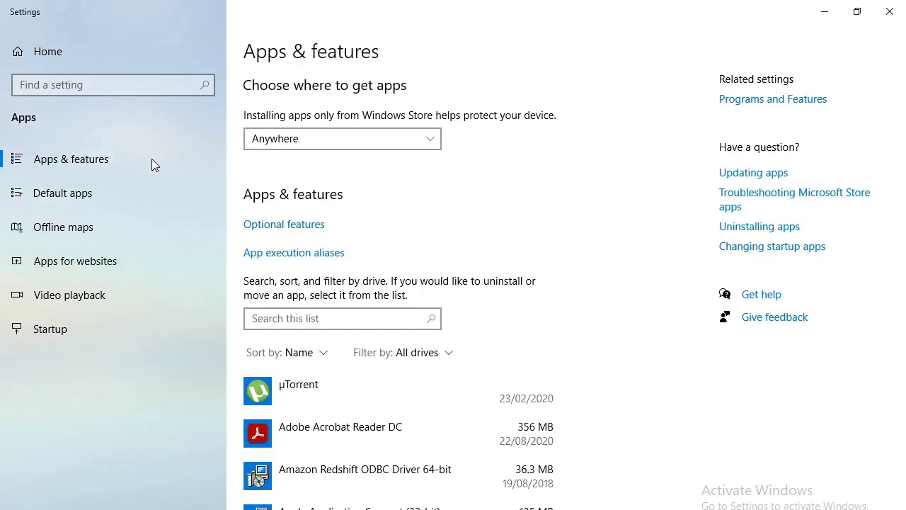
left_click(306, 319)
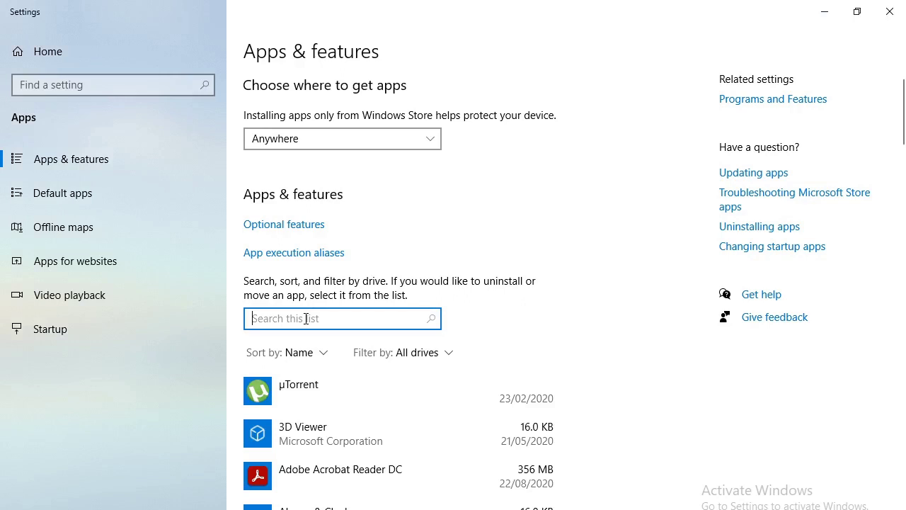
type("j")
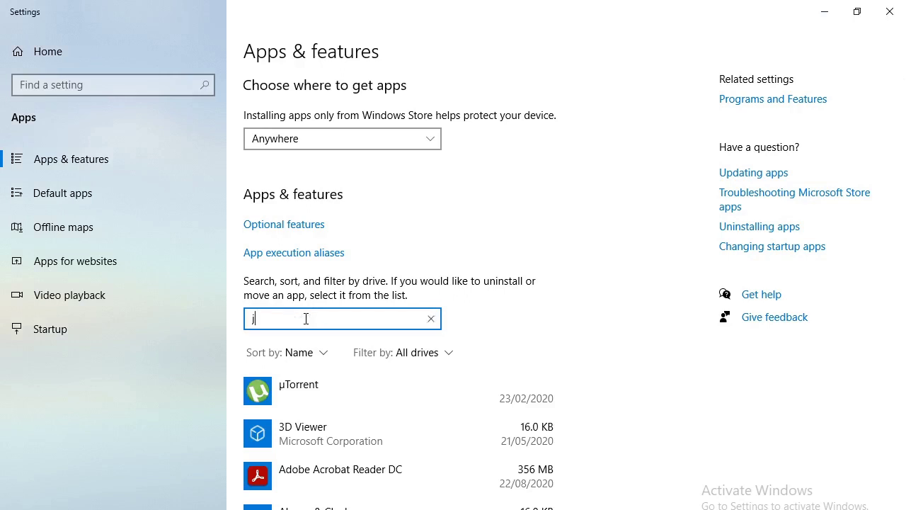
type("ava")
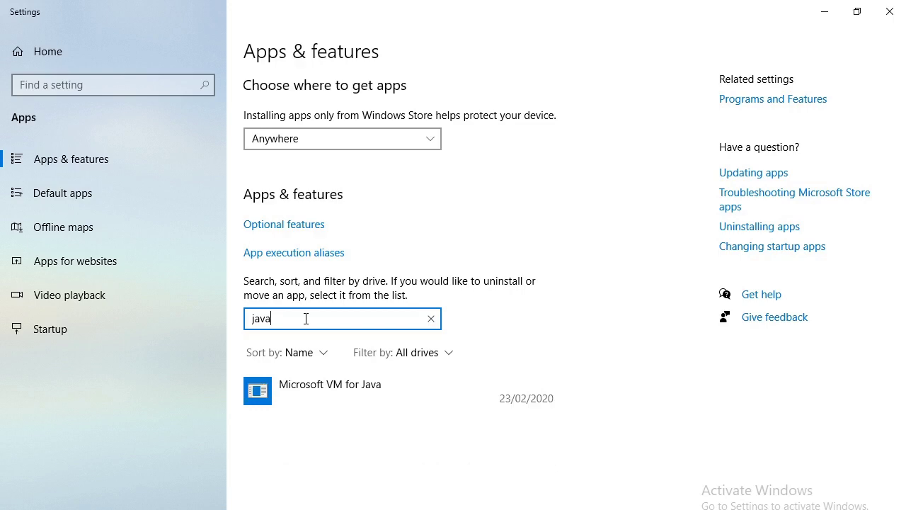
left_click(890, 15)
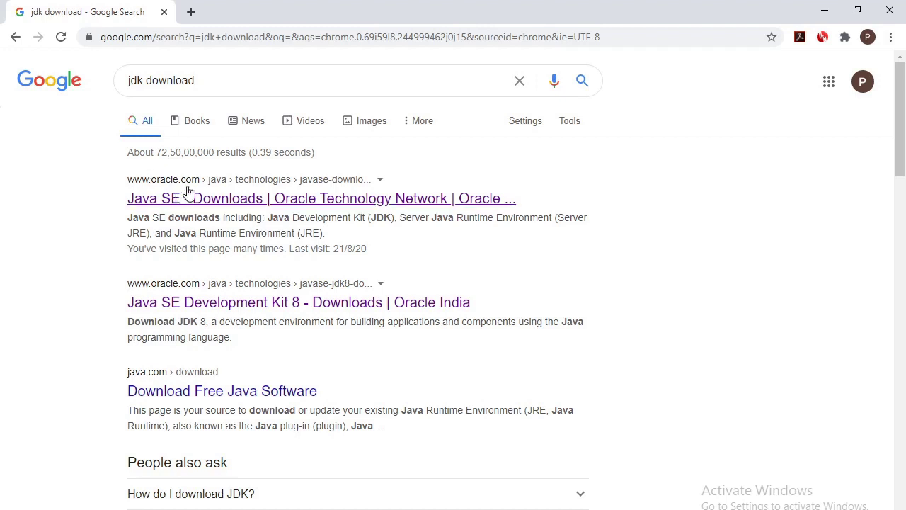
Step: Open Oracle's Java SE Downloads page and scroll through it, back to Java SE 14.0.2
left_click(228, 204)
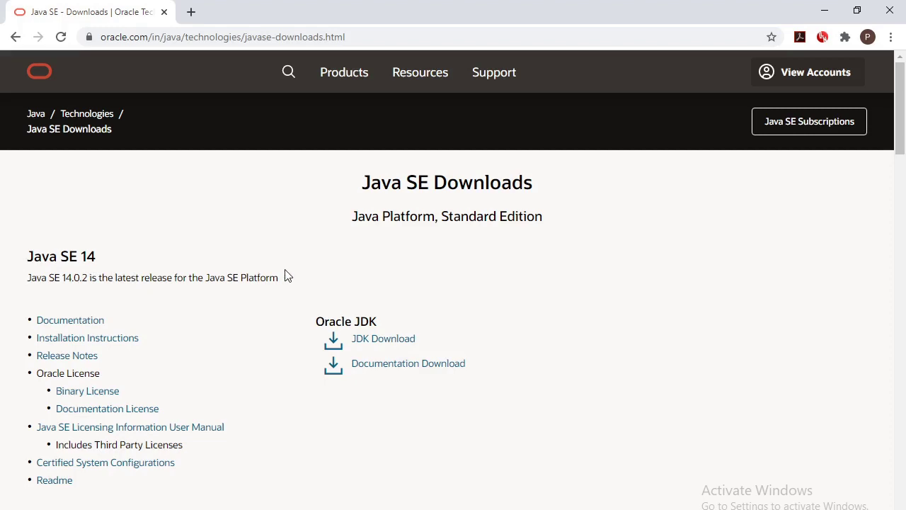
scroll(287, 276, "down", 1)
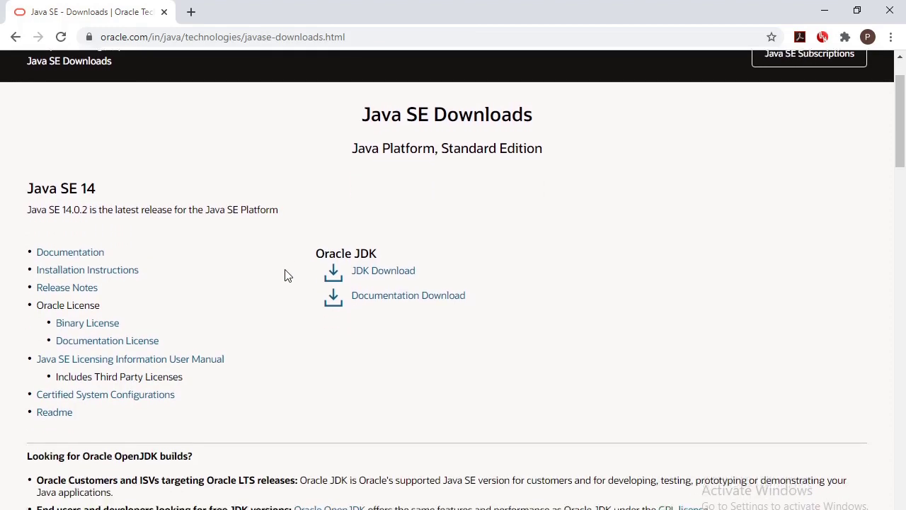
scroll(287, 275, "down", 1)
scroll(287, 275, "down", 1)
scroll(287, 276, "down", 1)
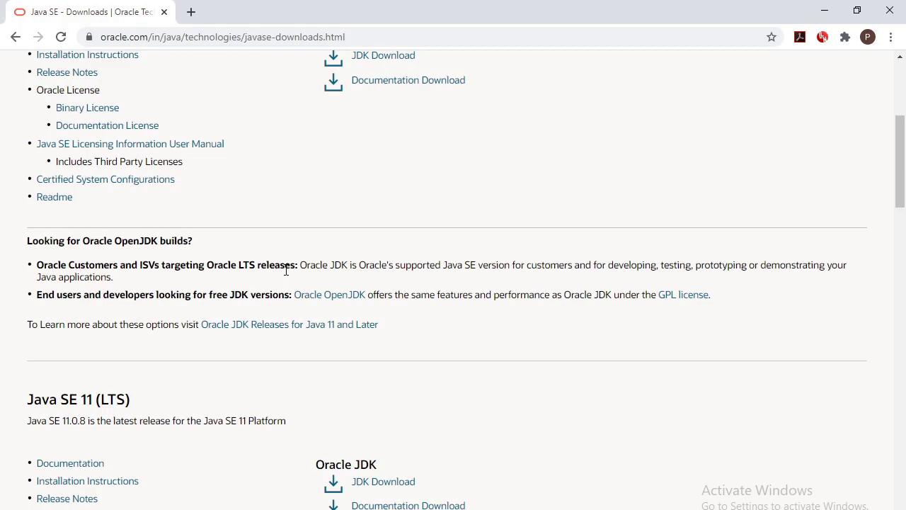
scroll(287, 270, "up", 1)
scroll(287, 270, "up", 1)
scroll(287, 270, "up", 1)
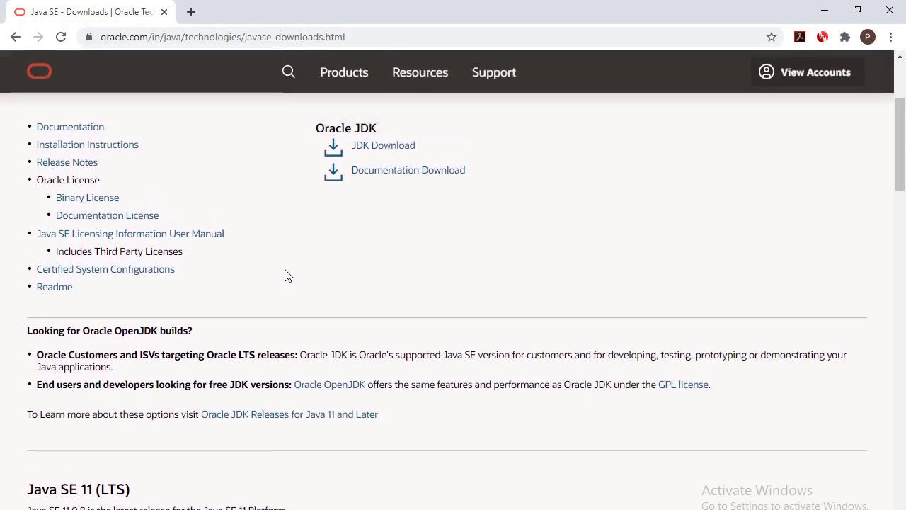
scroll(287, 270, "up", 1)
scroll(287, 275, "up", 4)
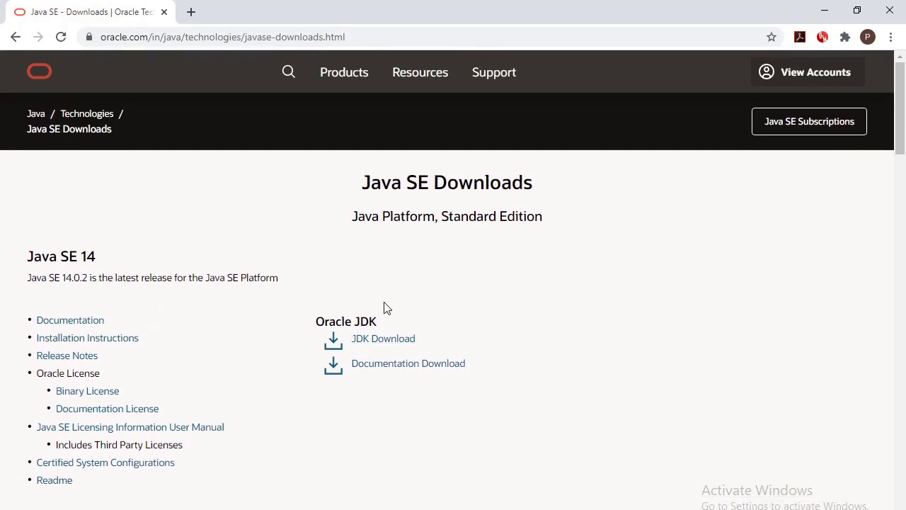
Step: Go to the Oracle JDK 14 download page and scroll to the JDK 14.0.2 installer table
left_click(389, 340)
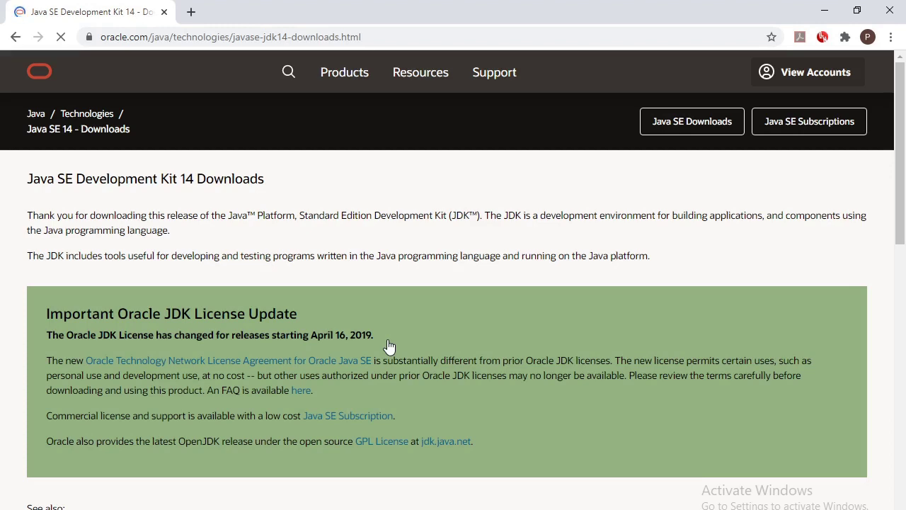
scroll(389, 346, "down", 1)
scroll(389, 346, "down", 2)
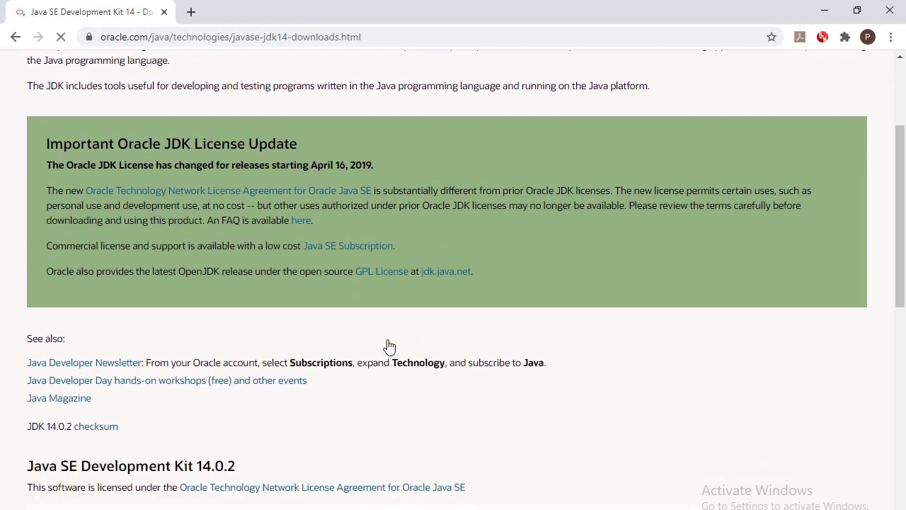
scroll(389, 346, "down", 1)
scroll(389, 346, "down", 2)
scroll(389, 346, "down", 1)
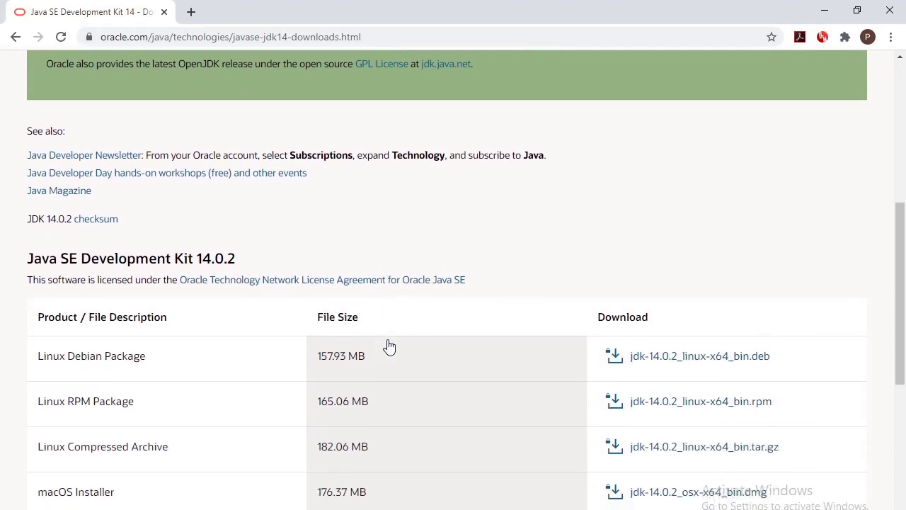
scroll(389, 347, "down", 1)
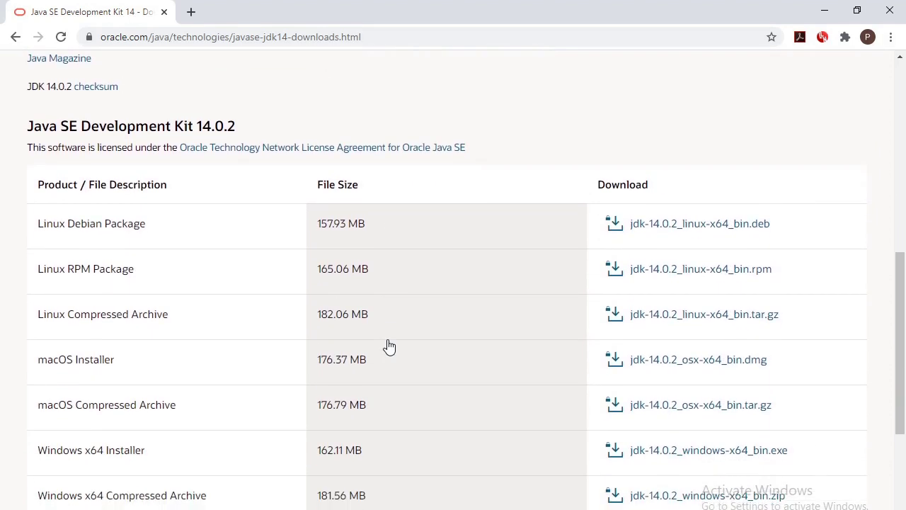
scroll(389, 347, "down", 1)
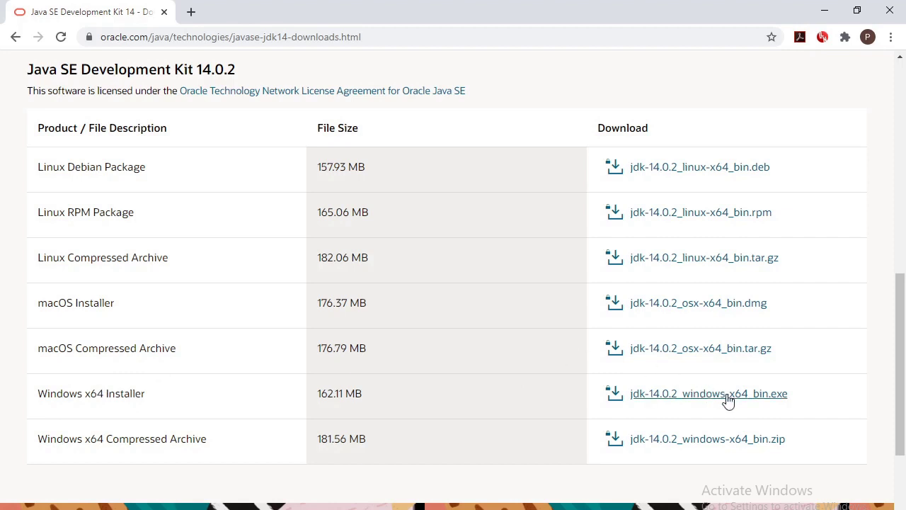
Step: Accept the license and download jdk-14.0.2_windows-x64_bin.exe, bringing up the Save As dialog
left_click(728, 401)
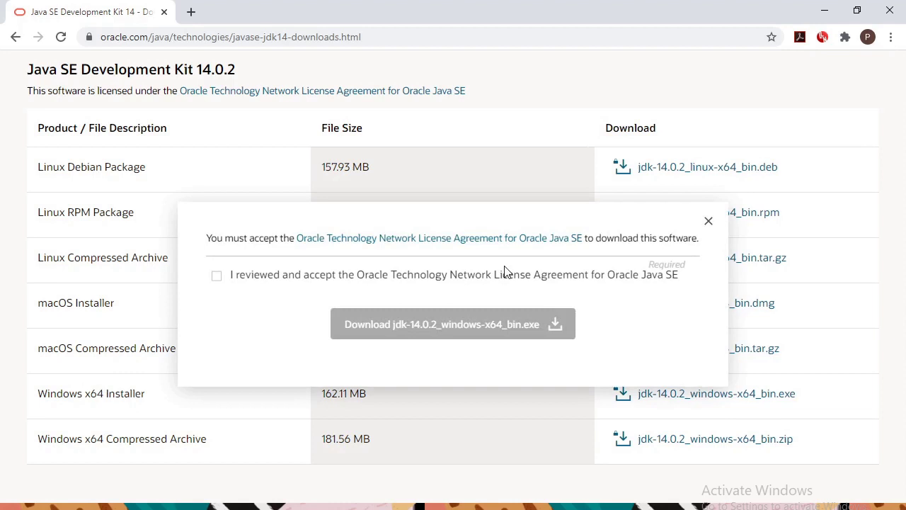
left_click(218, 276)
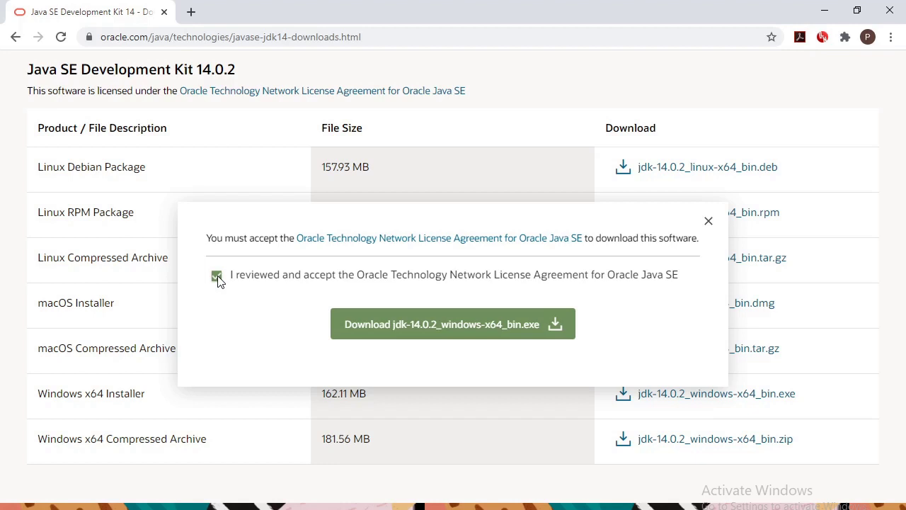
left_click(399, 333)
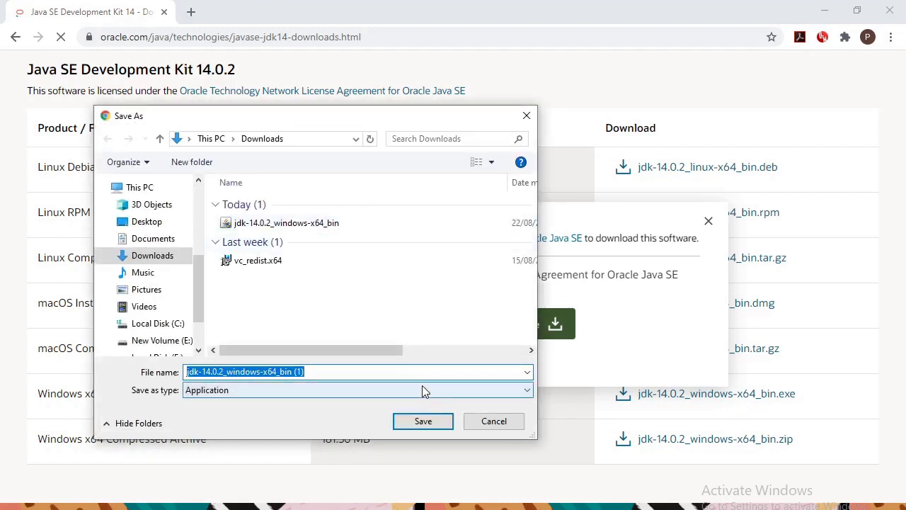
Step: Save the installer to Downloads and launch jdk-14.0.2_windows-x64_bin from File Explorer
left_click(423, 423)
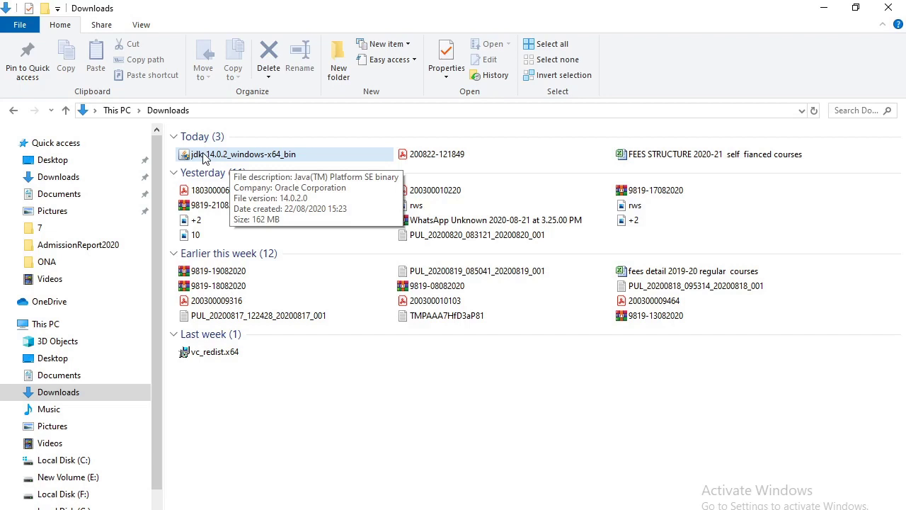
double_click(203, 156)
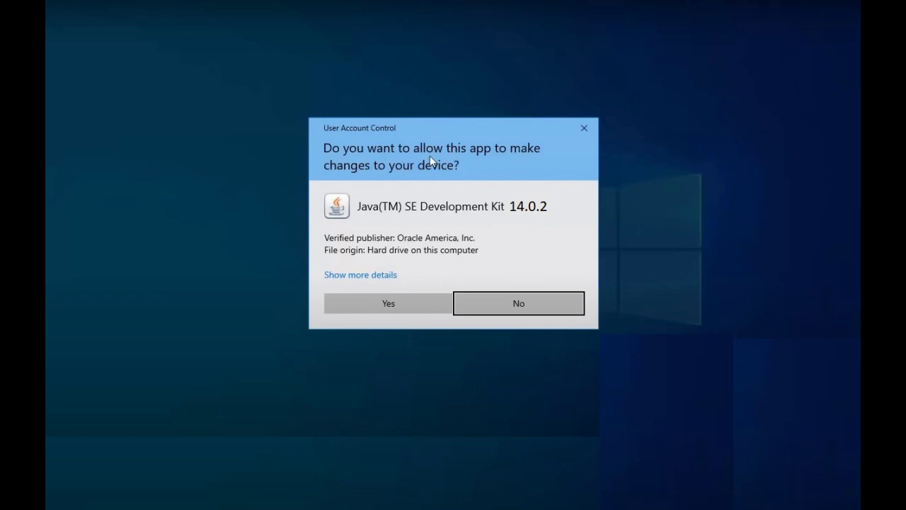
Step: Allow the UAC prompt and install JDK 14.0.2 to the default C:\Program Files\Java\jdk-14.0.2
key("alt+y")
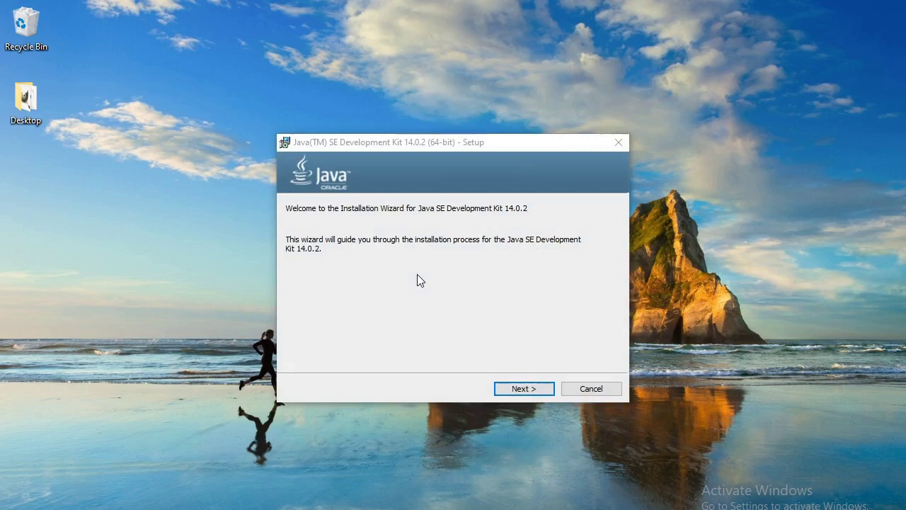
left_click(515, 391)
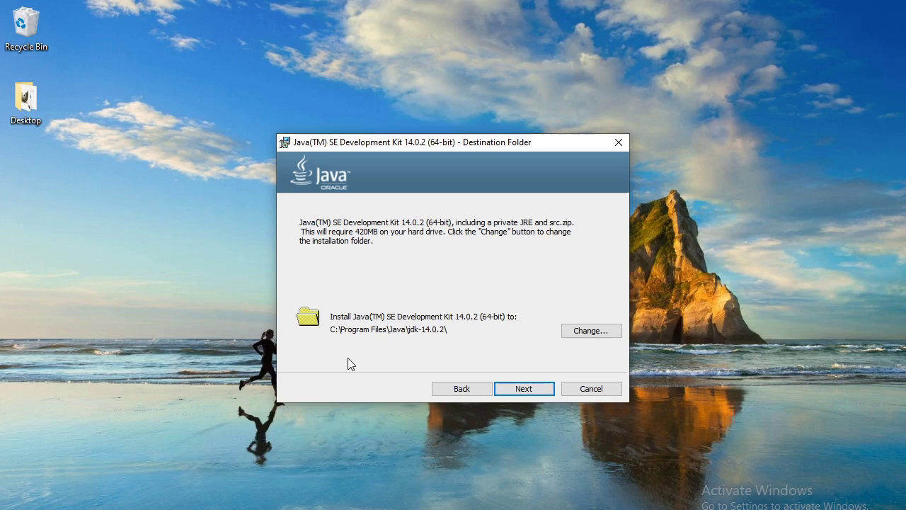
left_click(515, 389)
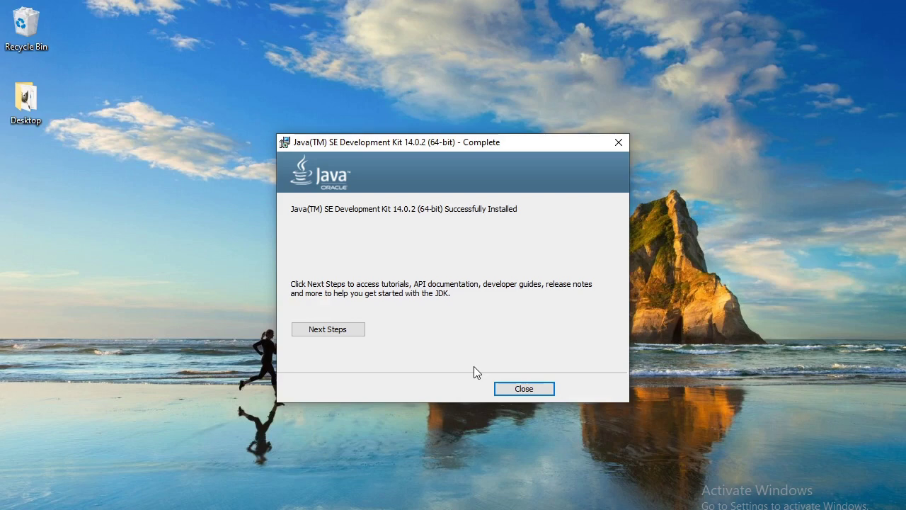
left_click(524, 389)
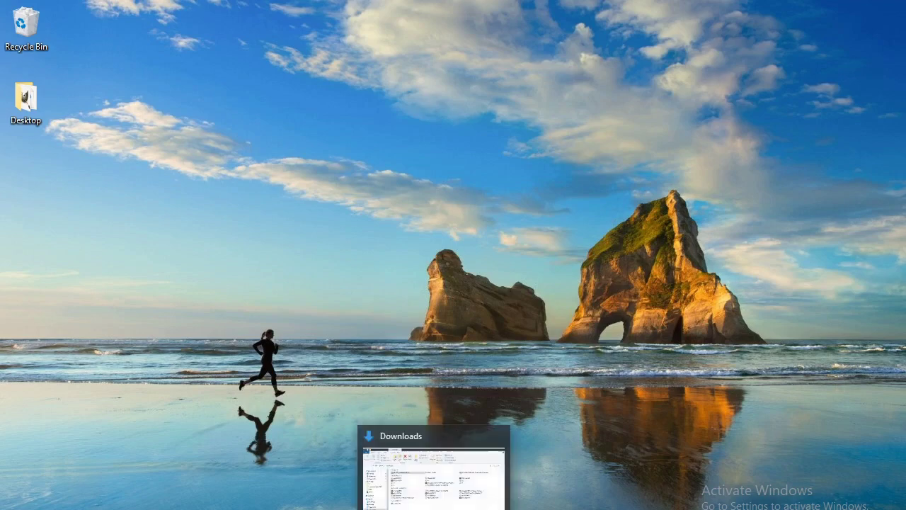
Step: Browse to C:\Program Files\Java\jdk-14.0.2\bin in File Explorer to find javac and java
left_click(435, 471)
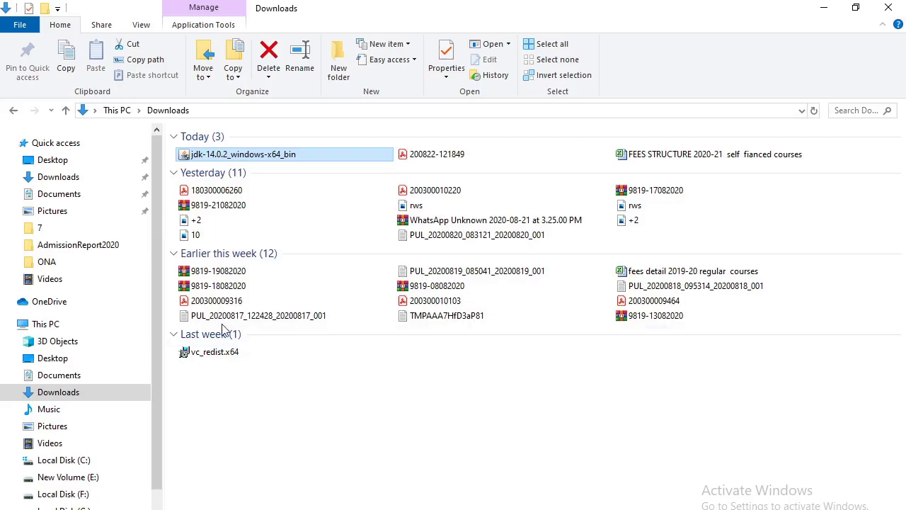
left_click(71, 462)
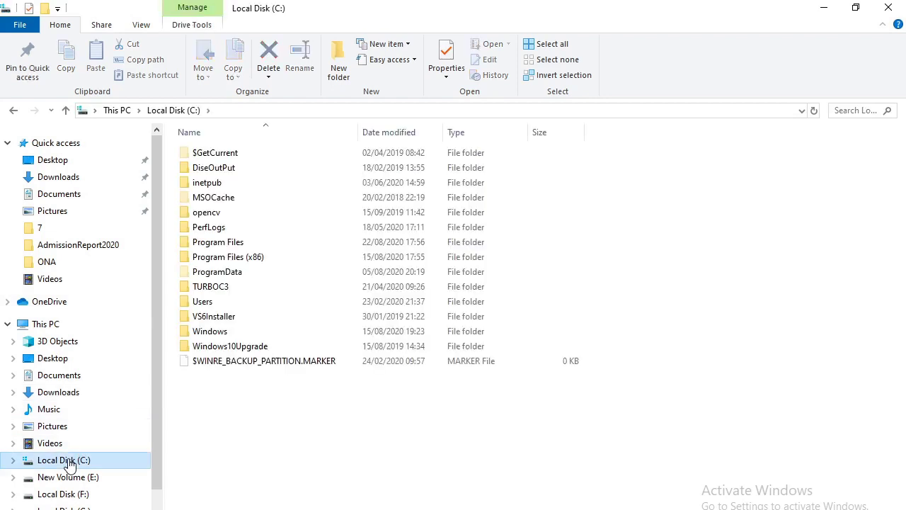
double_click(201, 245)
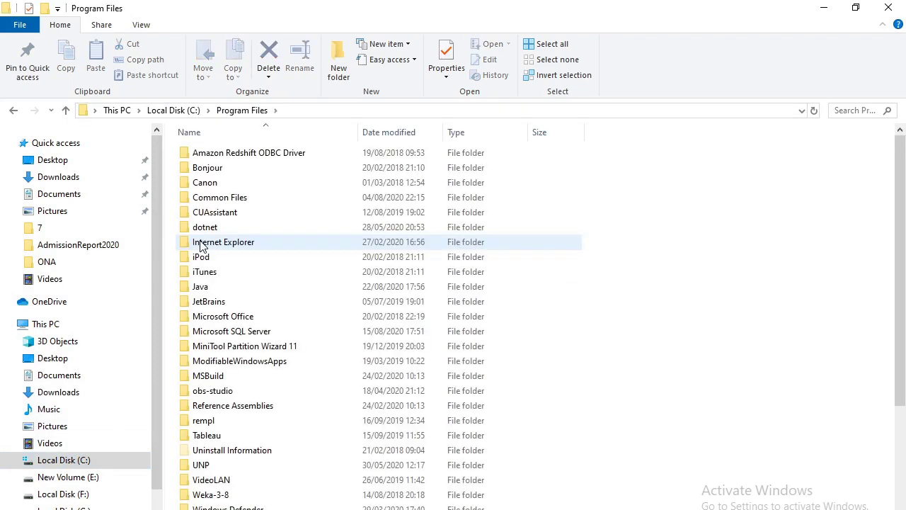
double_click(188, 291)
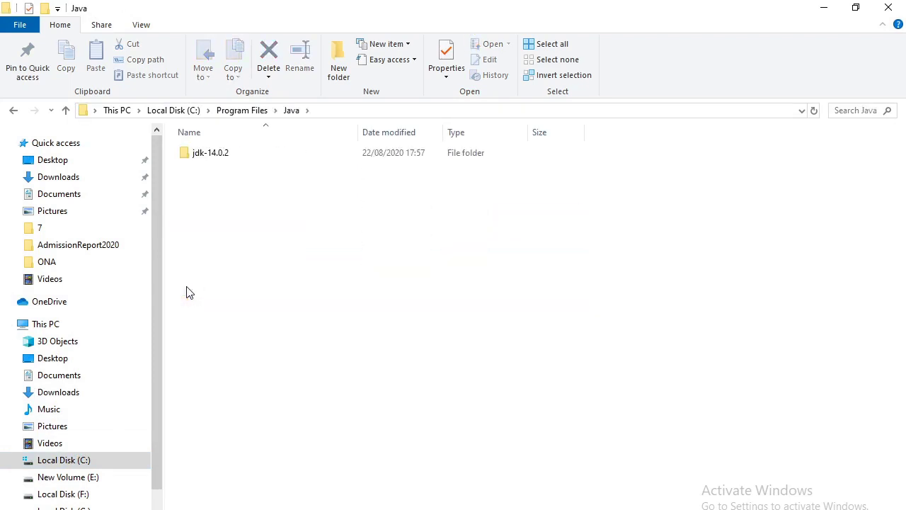
double_click(188, 153)
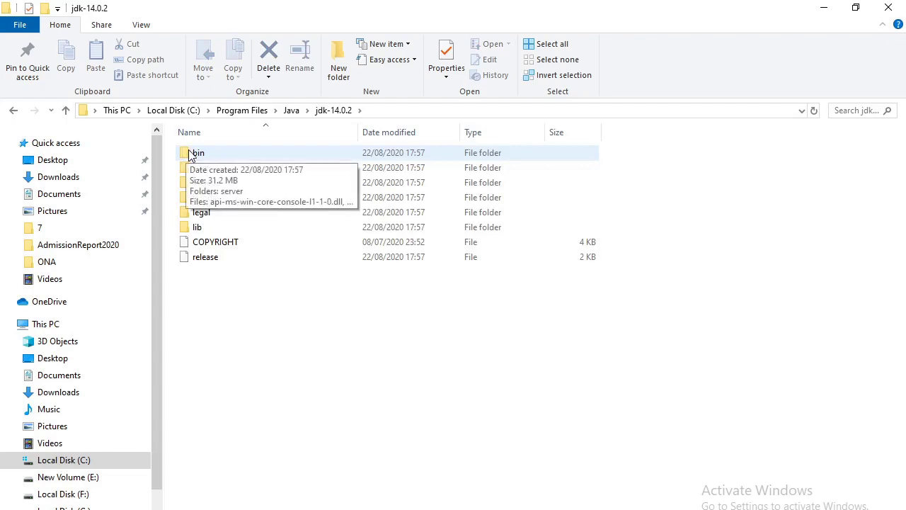
double_click(190, 153)
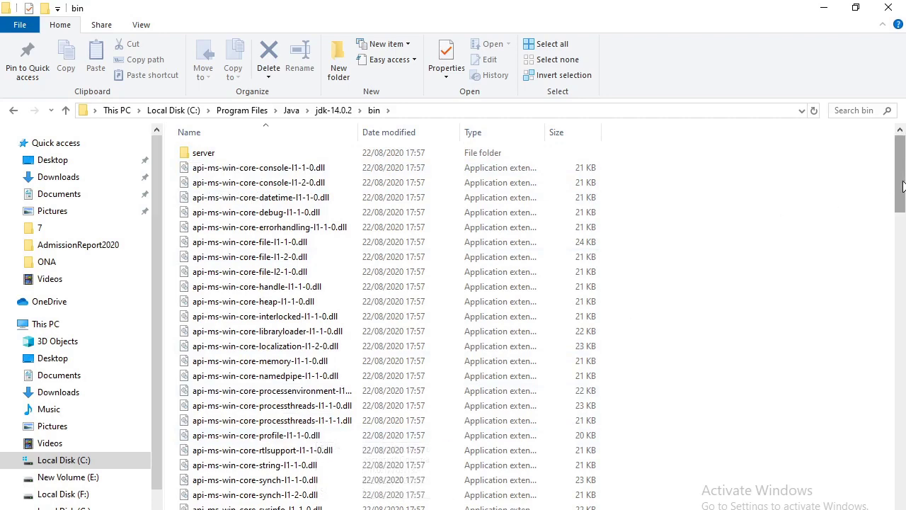
left_click_drag(903, 186, 904, 301)
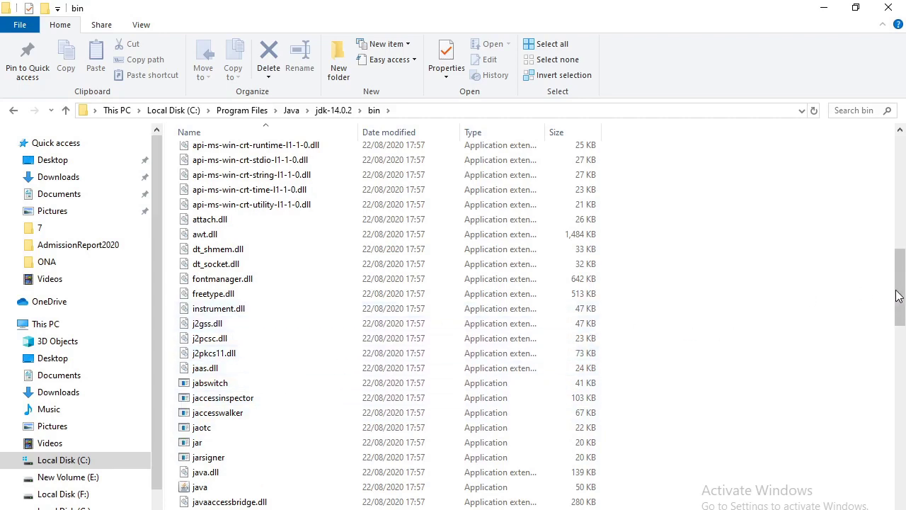
left_click_drag(898, 296, 903, 372)
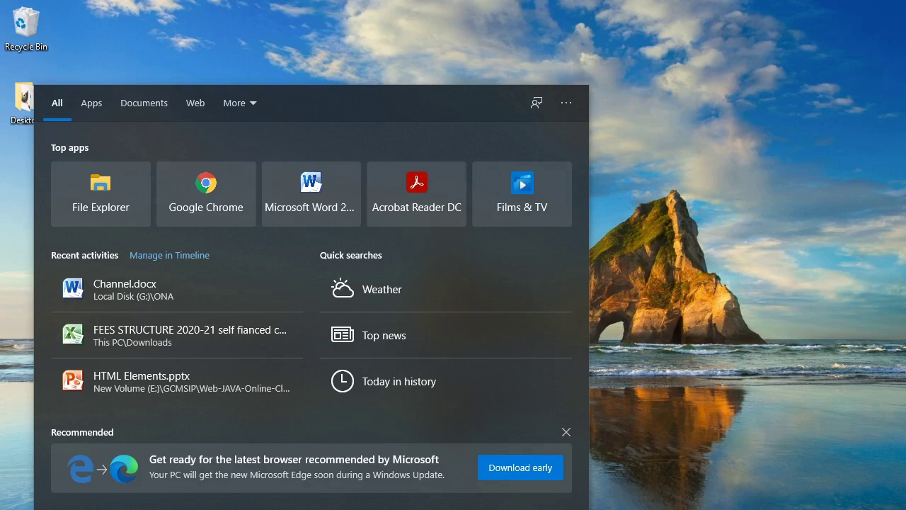
Step: Launch Command Prompt and run javac, which is reported as not recognized
type("cmd")
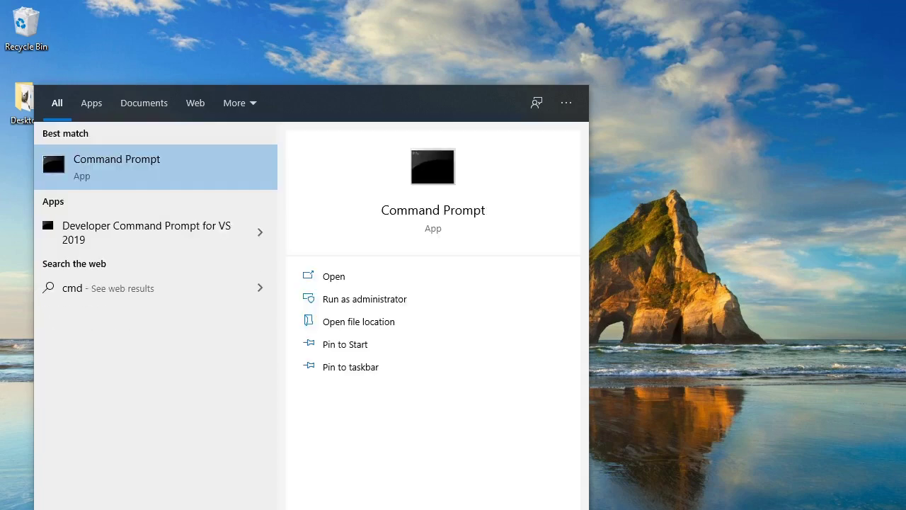
key("Return")
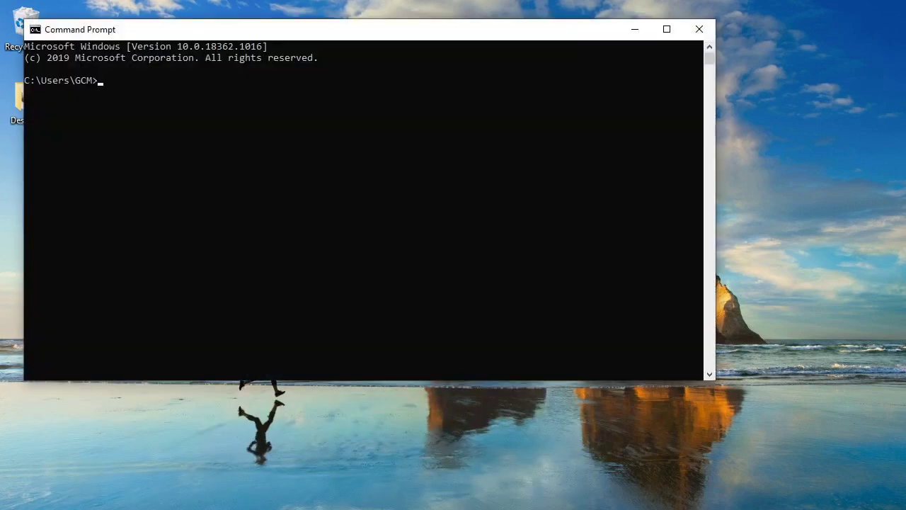
type("javac")
key("Return")
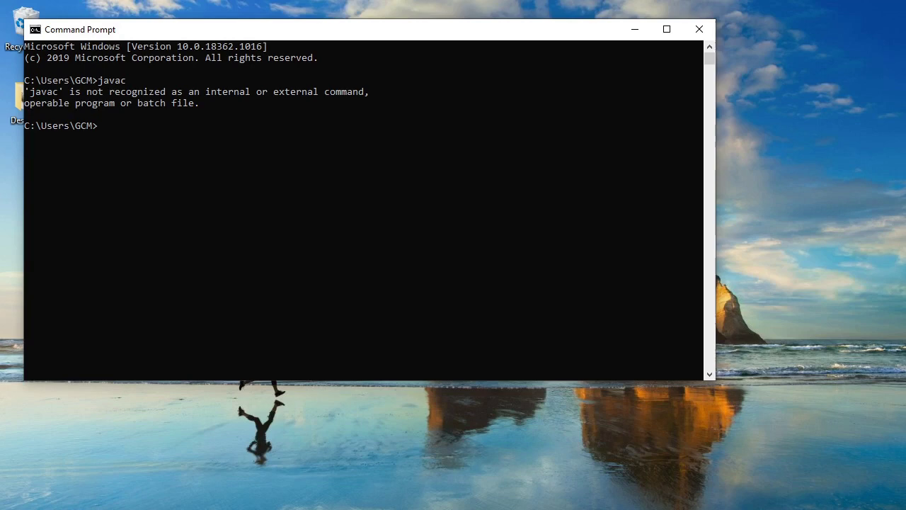
Step: Run java, also not recognized, then close Command Prompt
type("javac")
key("BackSpace")
key("Return")
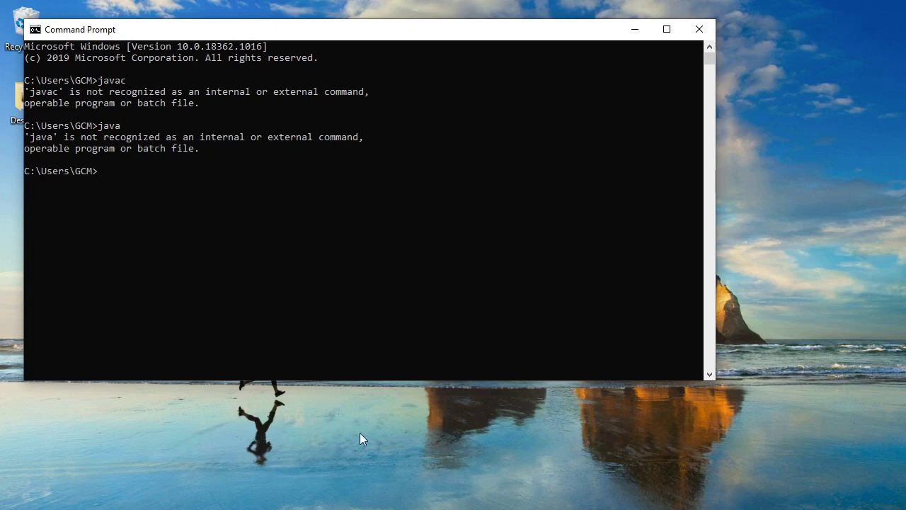
left_click(705, 32)
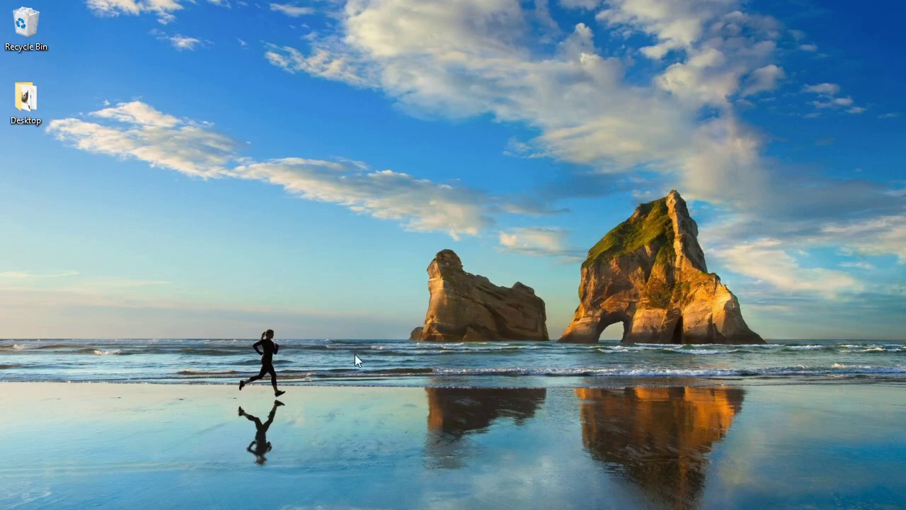
Step: Open the account's environment variables via 'env' search and edit the user Path variable
key("super+s")
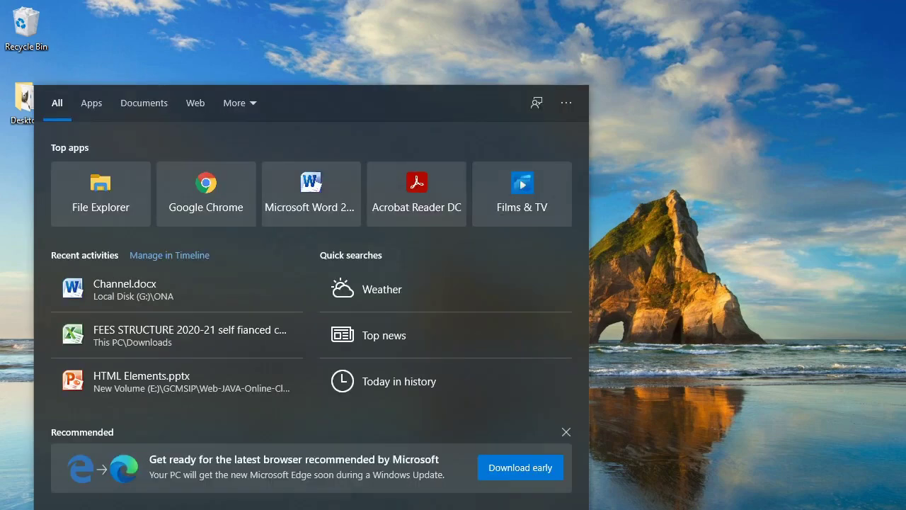
type("env")
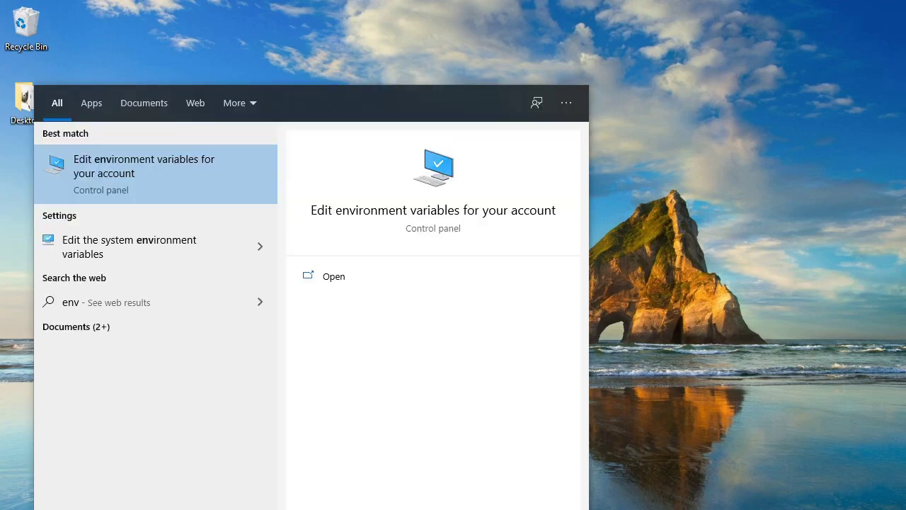
left_click(141, 160)
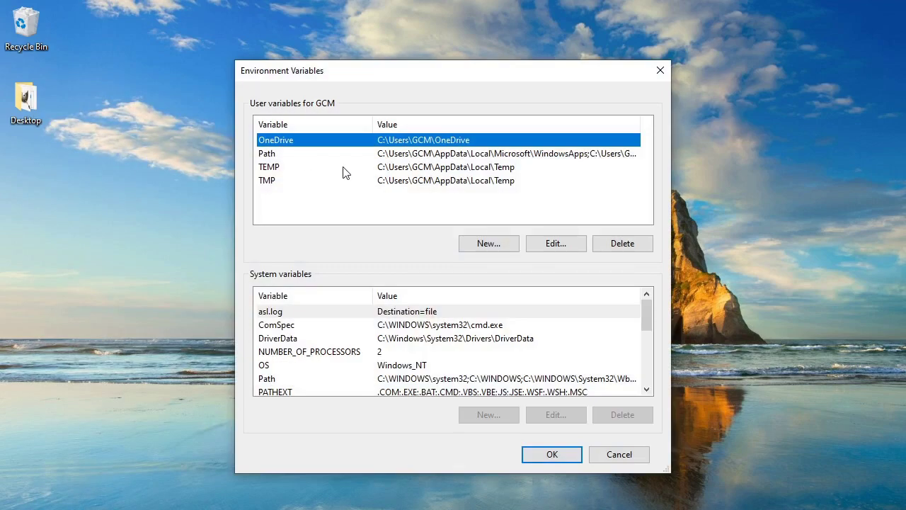
left_click(388, 156)
left_click(567, 240)
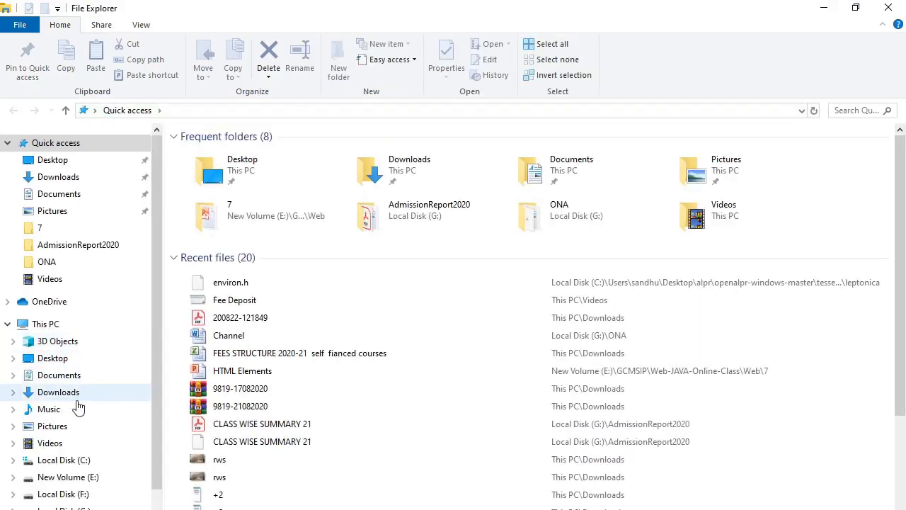
Step: Browse to C:\Program Files\Java\jdk-14.0.2\bin and expose its full path in the address bar for copying
left_click(86, 461)
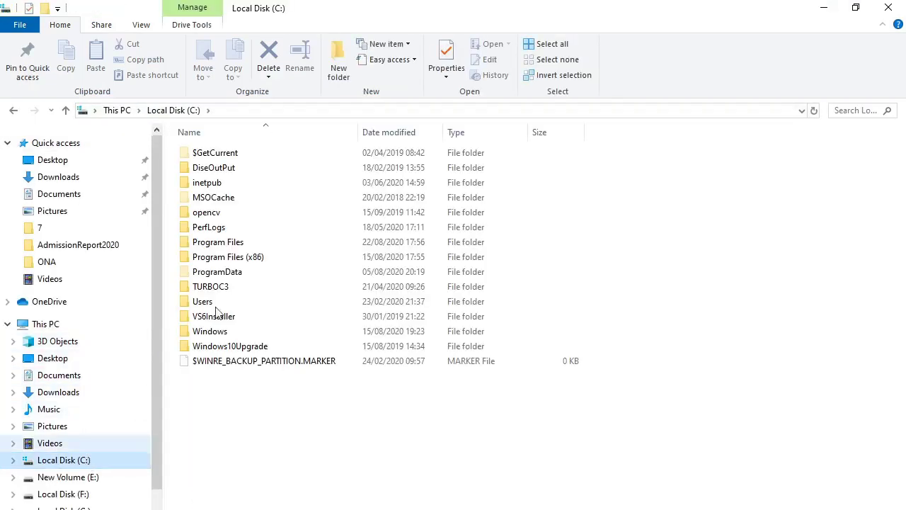
left_click(225, 242)
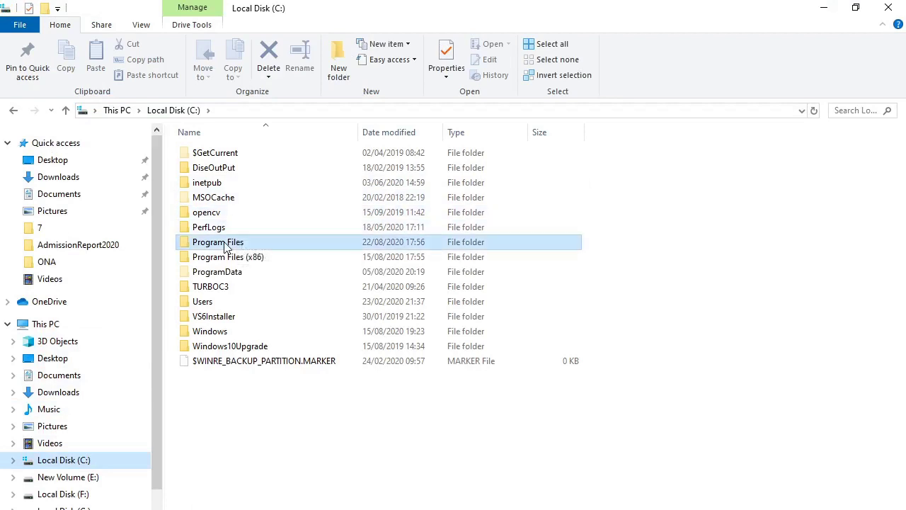
double_click(225, 242)
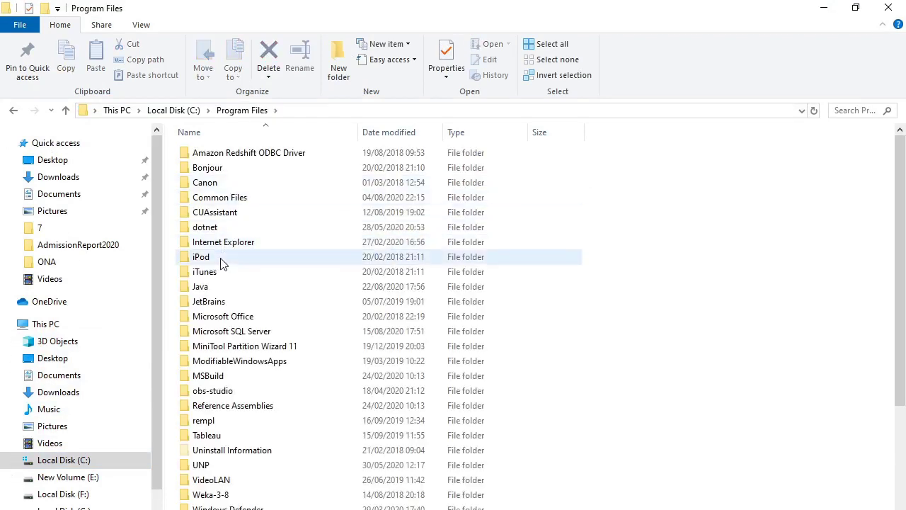
double_click(200, 291)
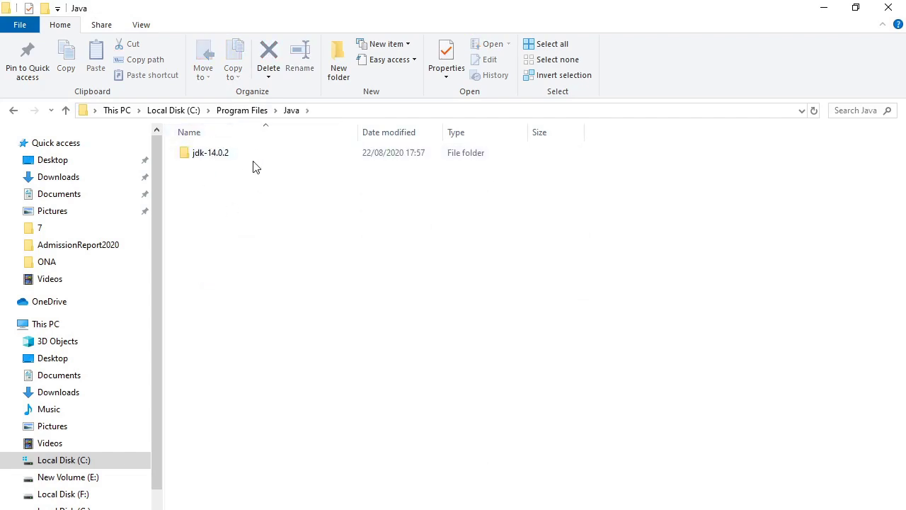
double_click(204, 153)
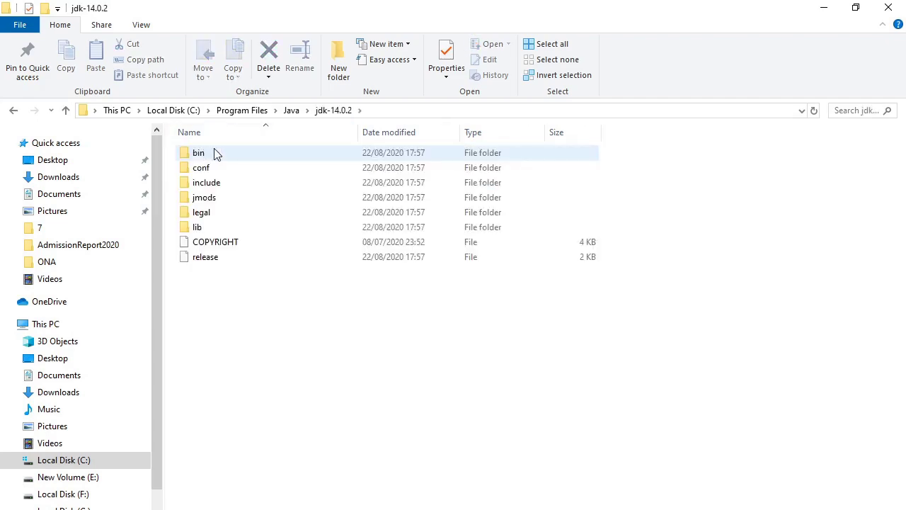
double_click(200, 154)
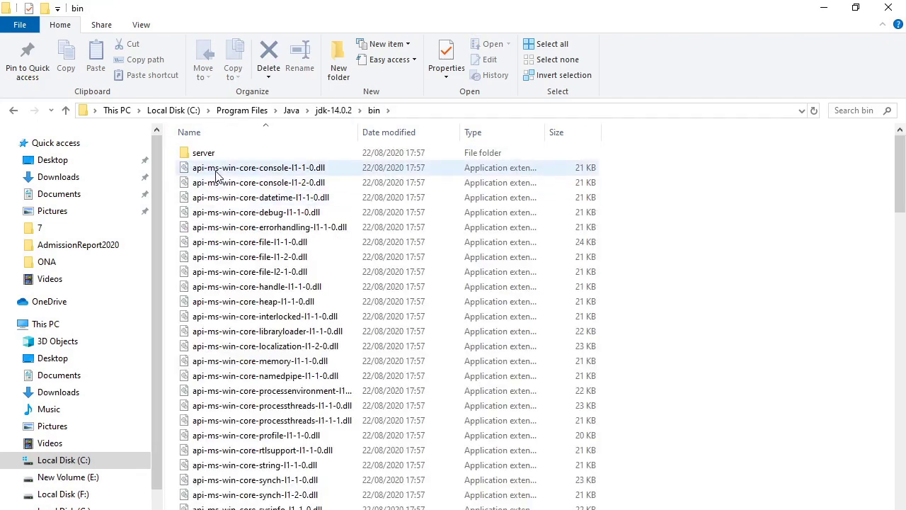
left_click(395, 111)
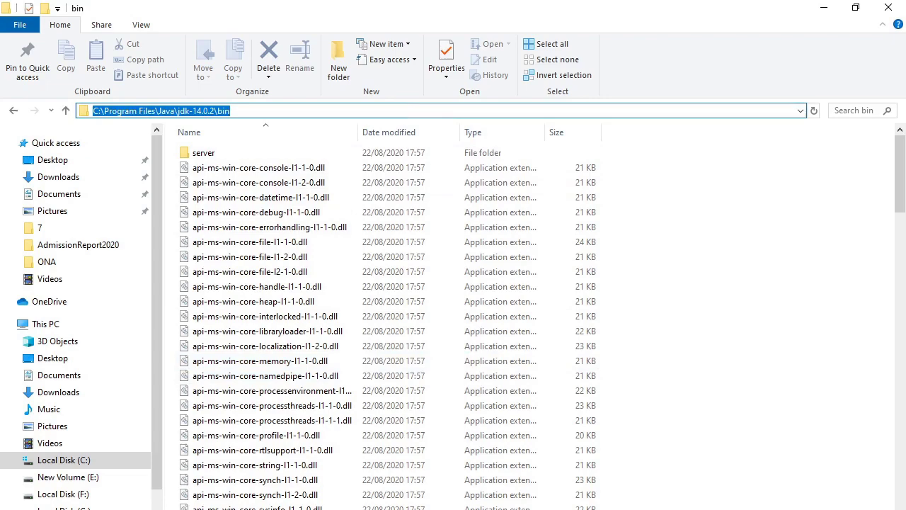
left_click(825, 8)
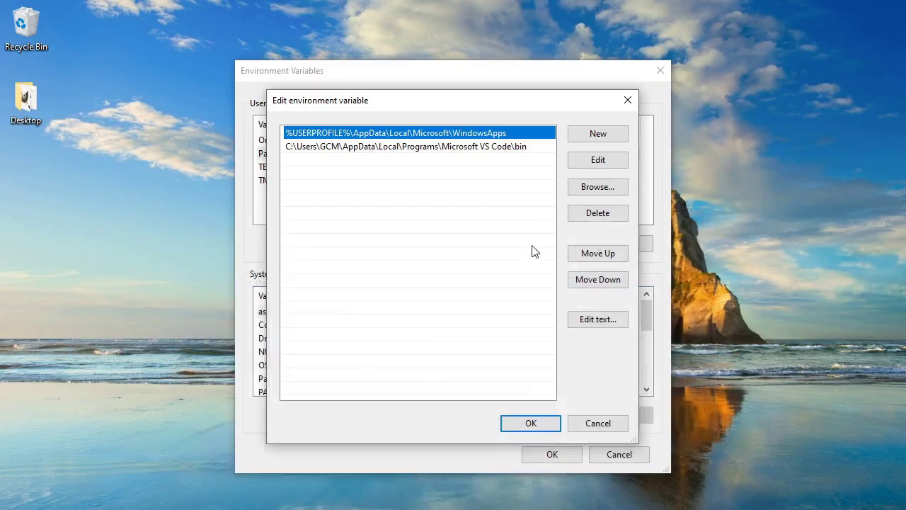
Step: Add C:\Program Files\Java\jdk-14.0.2\bin as a new user Path entry, then reopen Path to confirm it
left_click(611, 138)
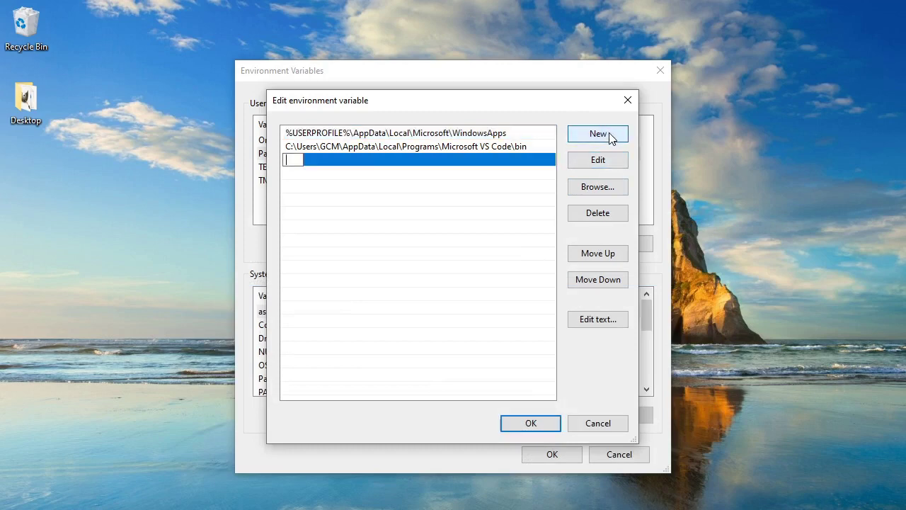
type("C:\\Program Files\\Java\\jdk-14.0.2\\bin")
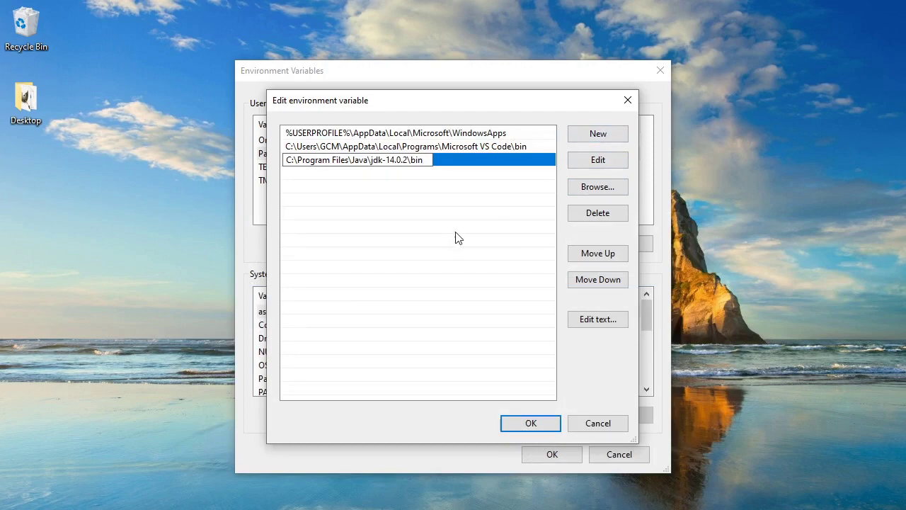
left_click(532, 425)
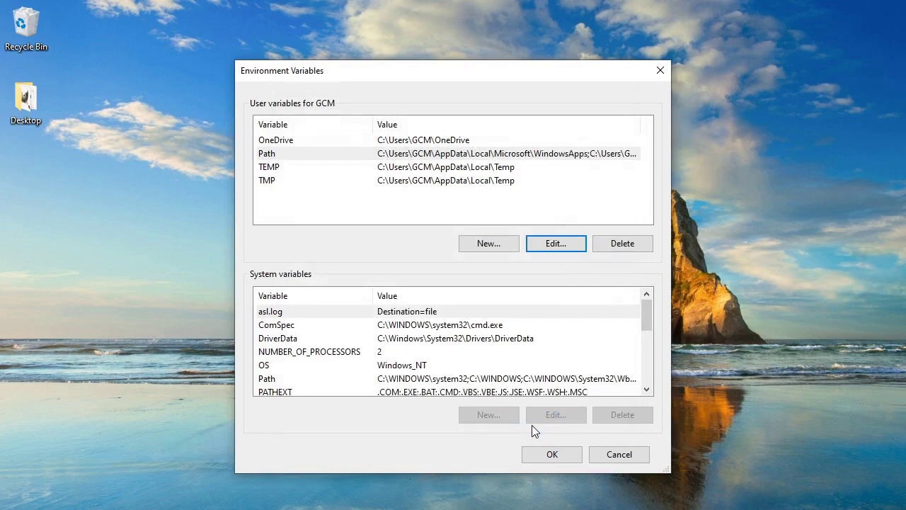
left_click(395, 156)
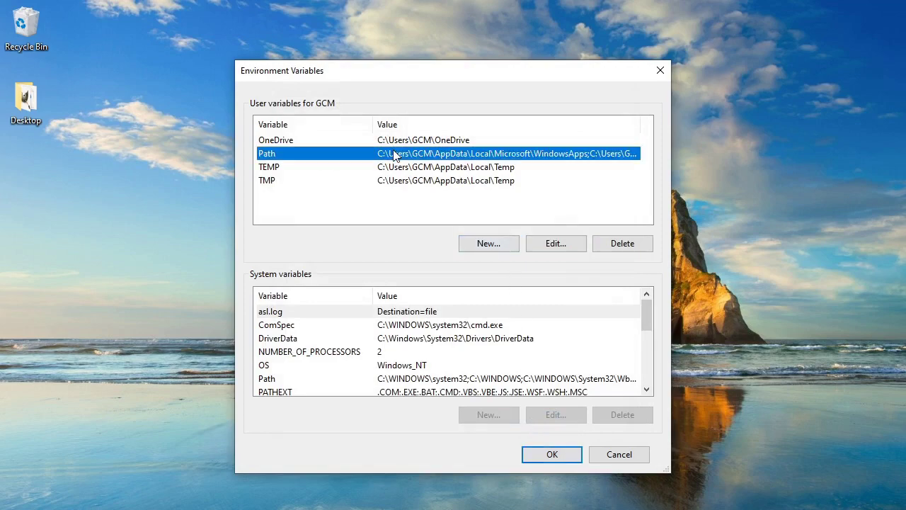
left_click(566, 243)
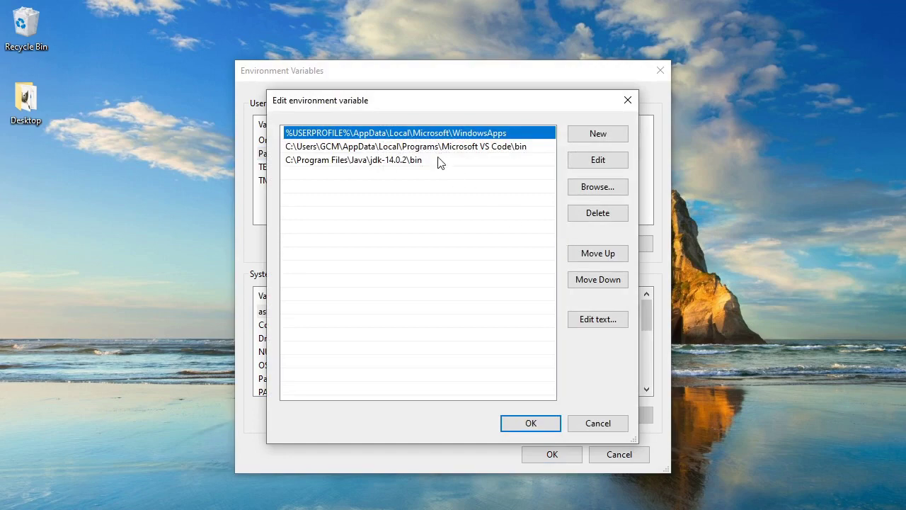
left_click(525, 424)
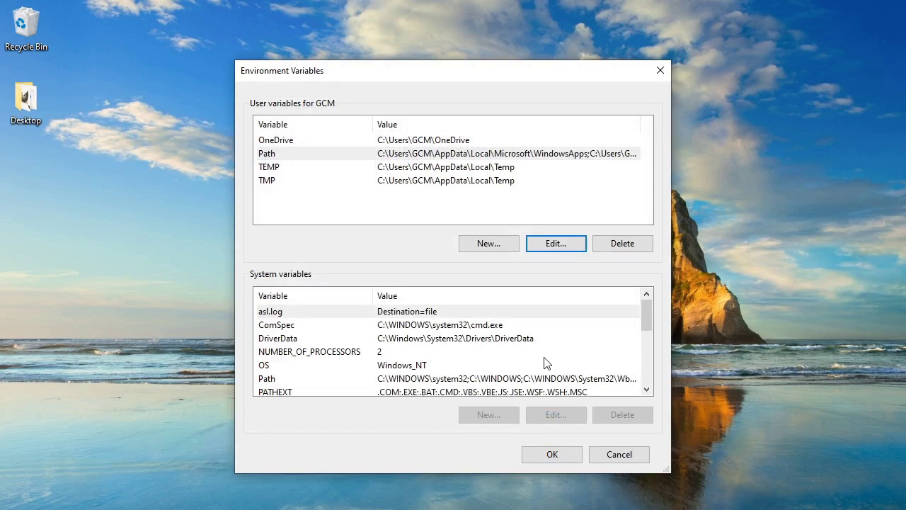
Step: Create user variable JAVA_HOME with value C:\Program Files\Java\jdk-14.0.2 and close Environment Variables
left_click(497, 242)
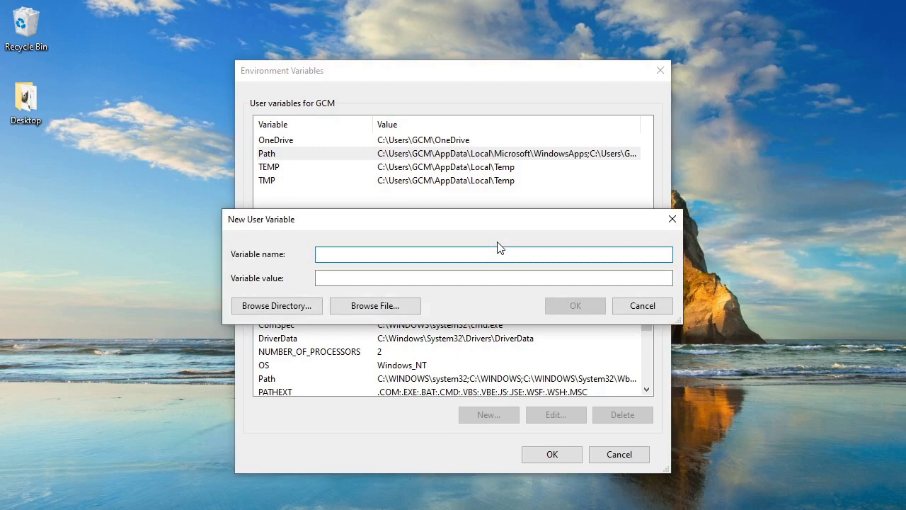
type("JA")
type("VA")
type("_")
type("HOME")
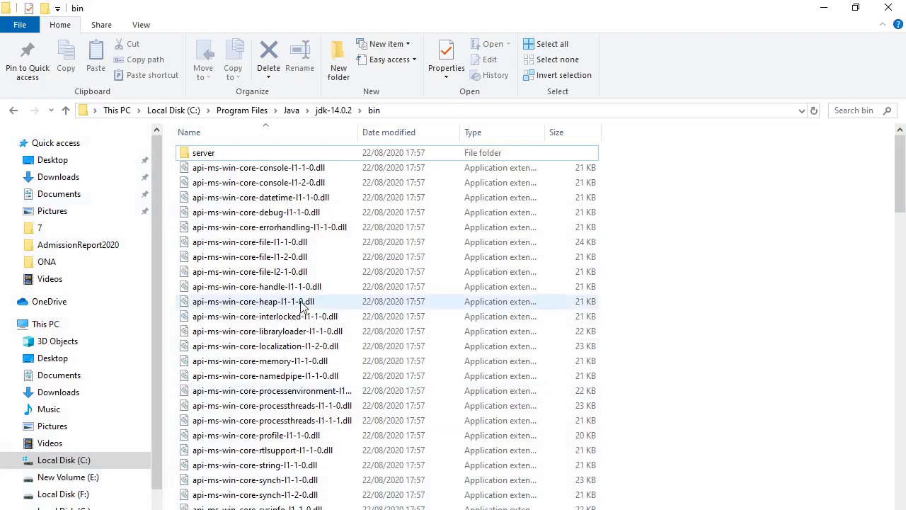
left_click(66, 111)
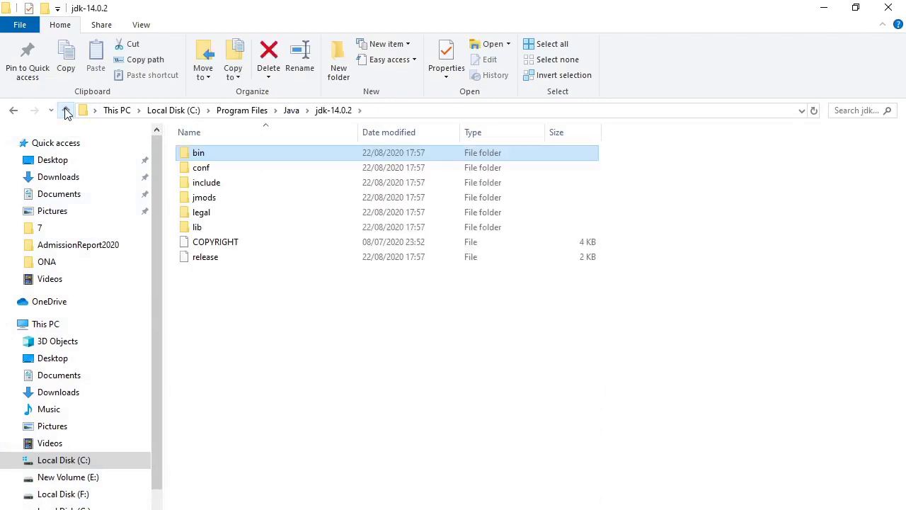
left_click(397, 111)
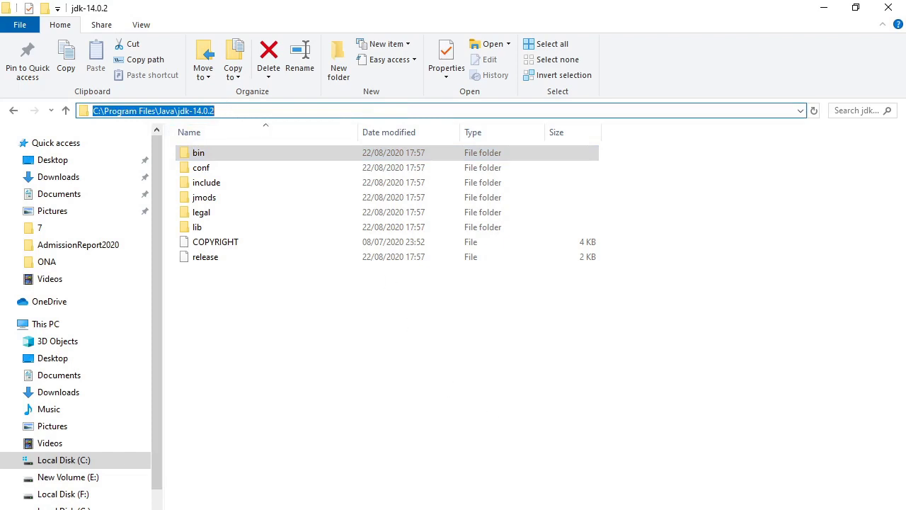
left_click(825, 8)
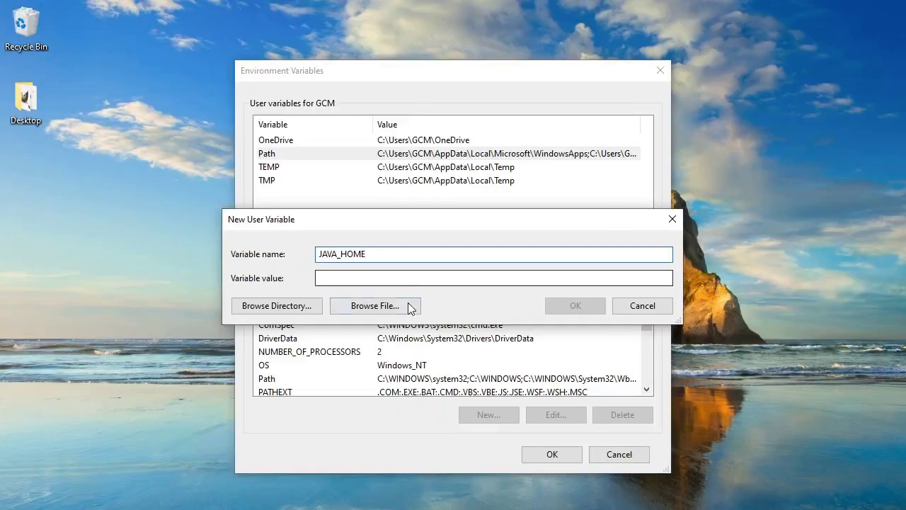
left_click(403, 277)
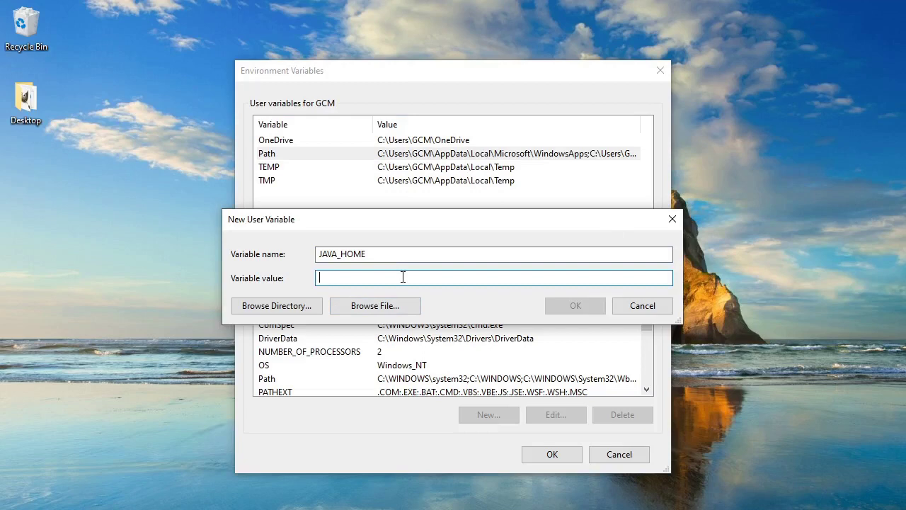
type("C:\\Program Files\\Java\\jdk-14.0.2")
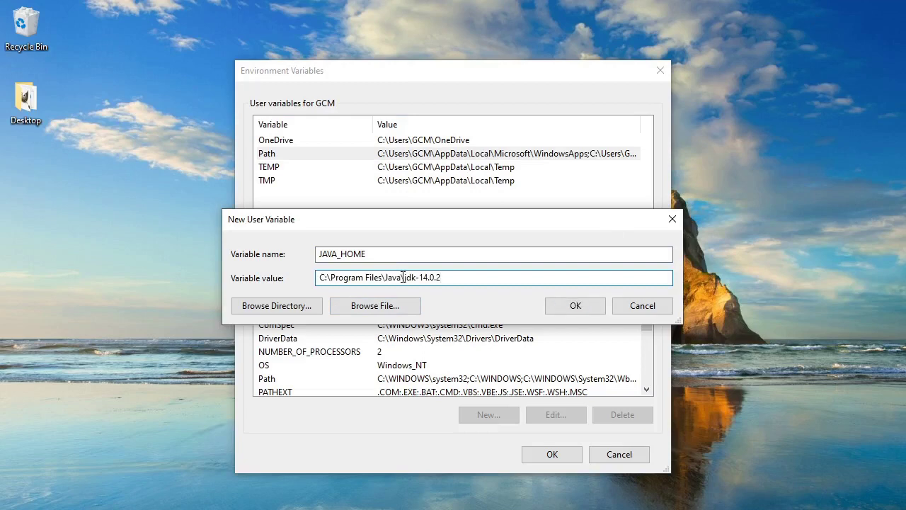
left_click(575, 306)
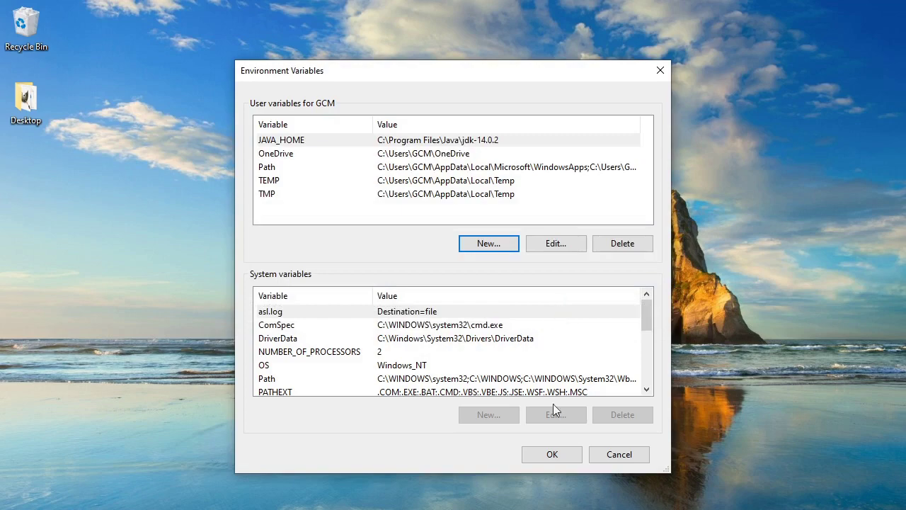
left_click(553, 454)
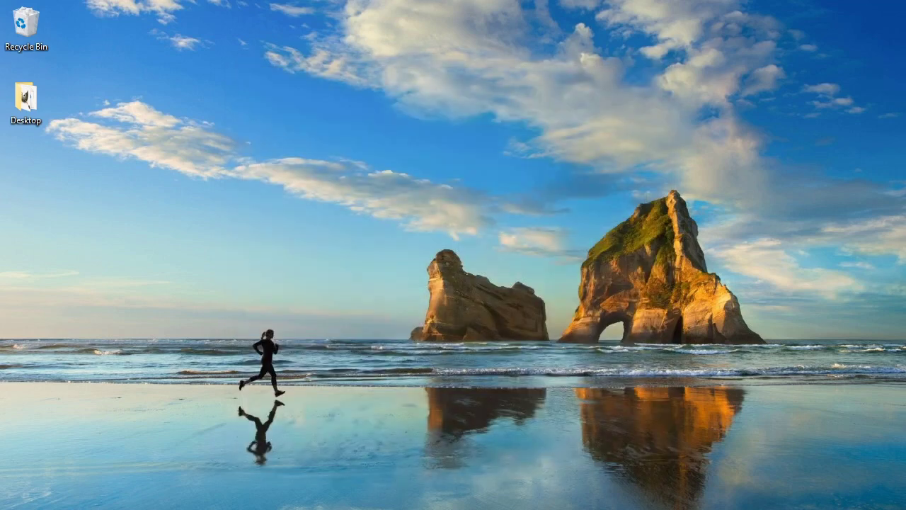
Step: Launch Command Prompt by searching for cmd
key("super+s")
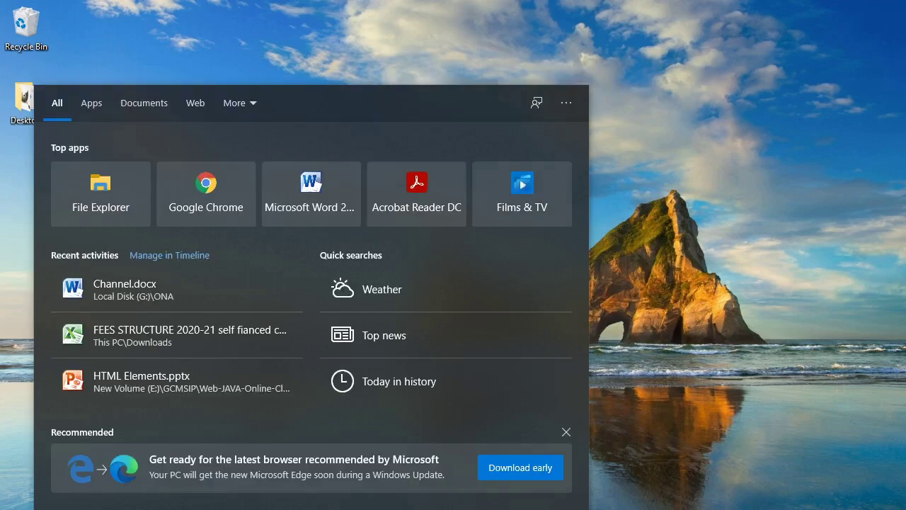
type("cmd")
key("Return")
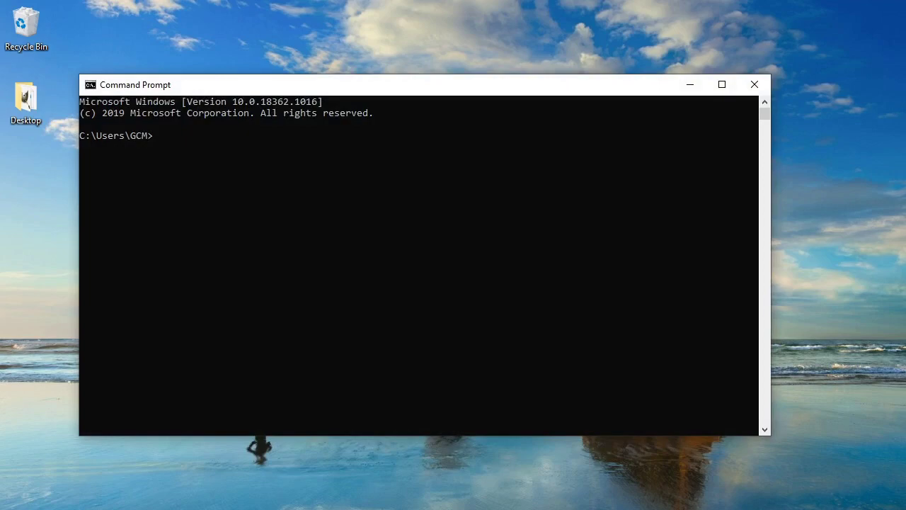
Step: Run javac and echo %JAVA_HOME% to verify the JDK setup, then close Command Prompt
type("javac")
key("Return")
type("java -version")
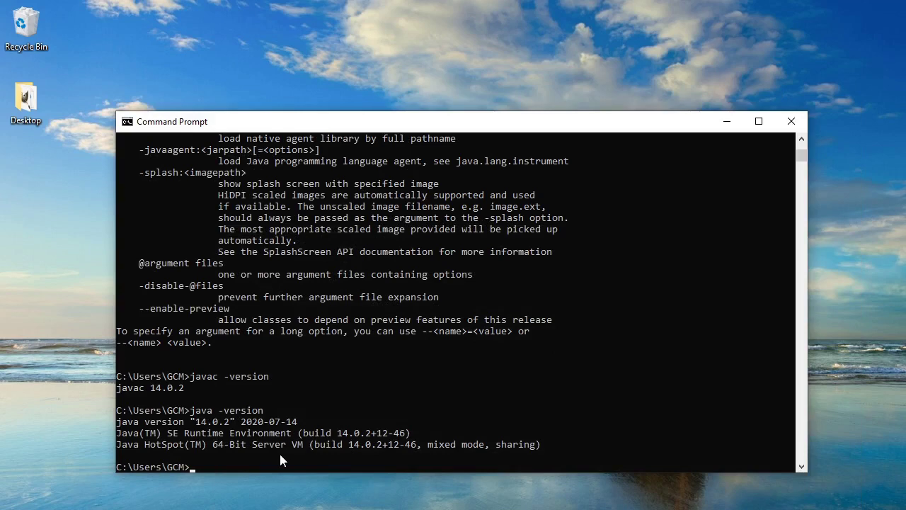
type("echo")
type(" %J")
type("AVA")
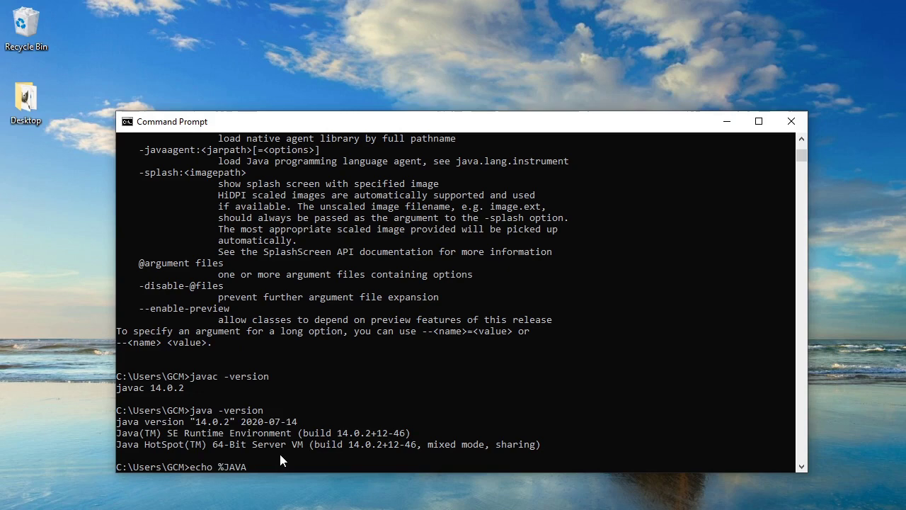
type("_HOME%")
key("Return")
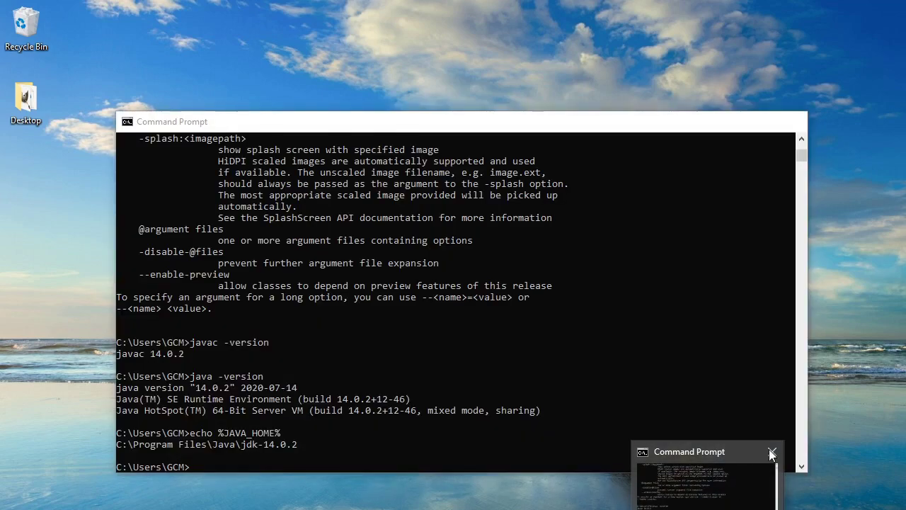
left_click(772, 451)
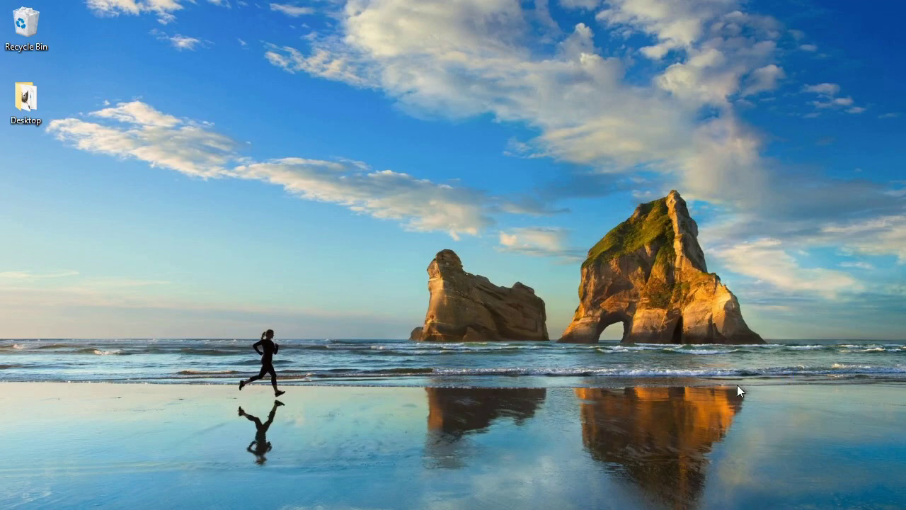